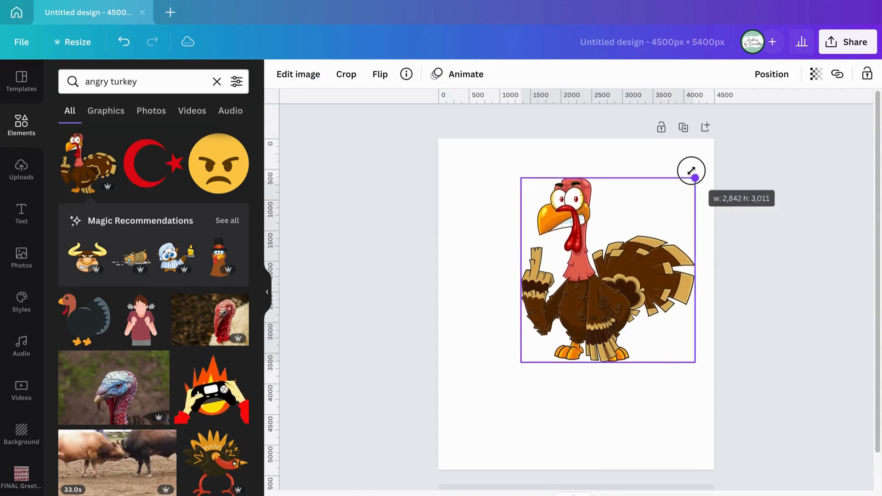
Step: Enlarge the turkey graphic further and position it near the middle of the page
left_click_drag(554, 271, 533, 297)
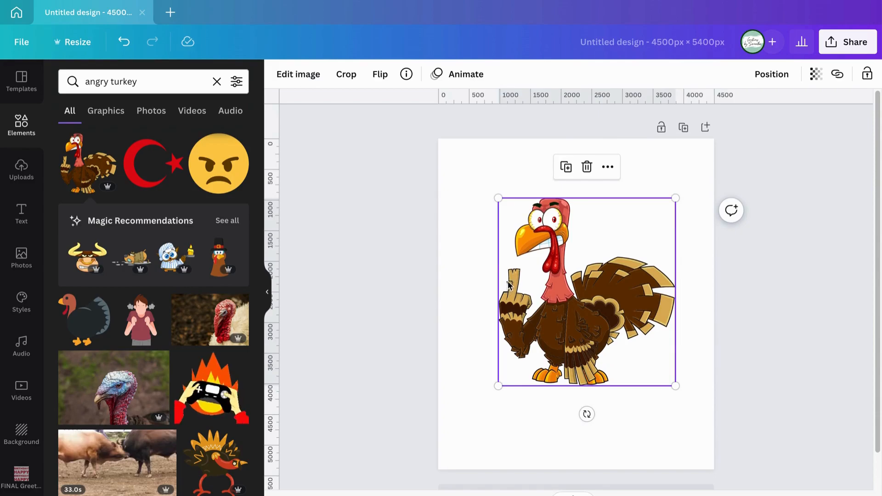
left_click_drag(498, 385, 483, 402)
mouse_move(546, 306)
left_mouse_down()
mouse_move(556, 301)
mouse_move(542, 297)
left_mouse_up()
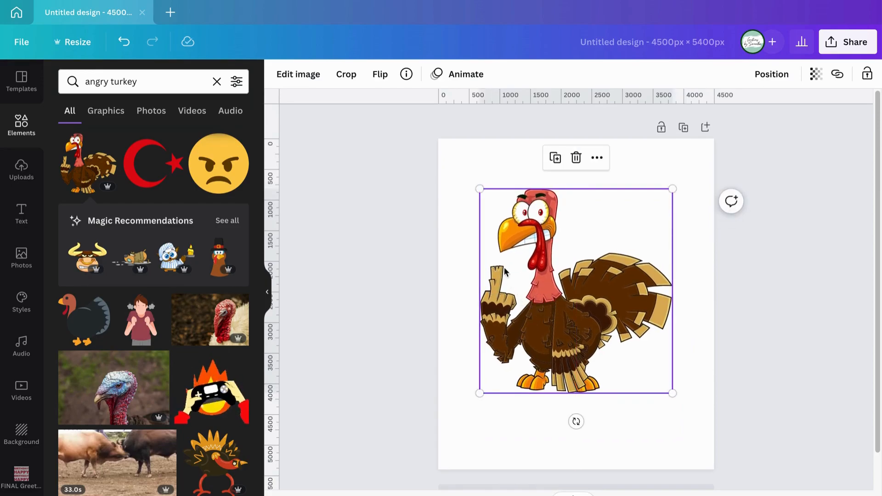
left_click(691, 406)
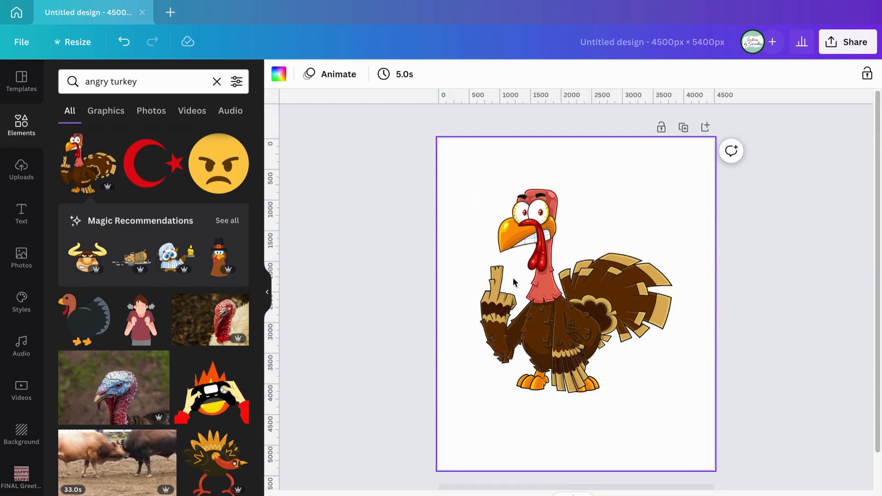
left_click(24, 133)
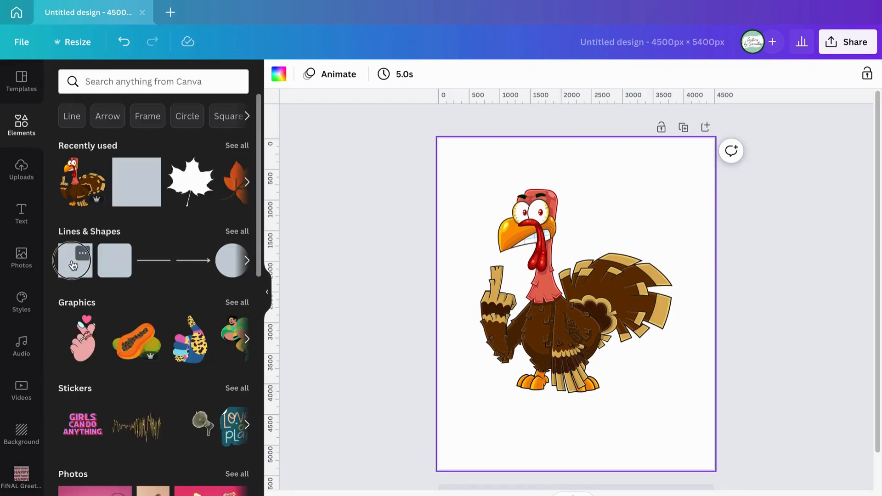
left_click(74, 254)
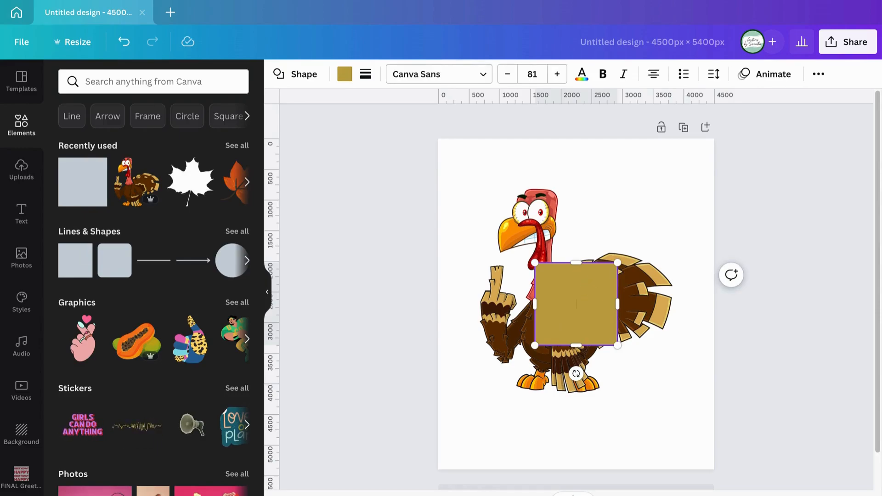
left_click_drag(618, 237, 666, 191)
key("Delete")
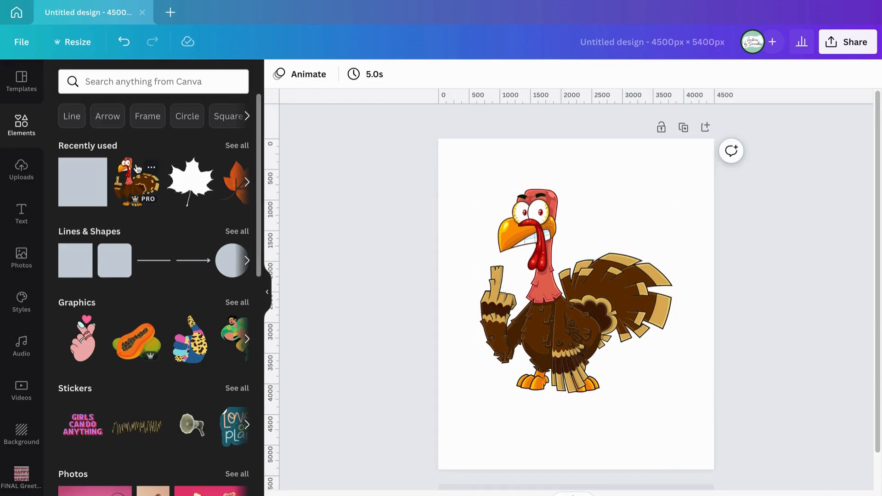
Step: Search the elements for "boxing glove" and place the sideways red glove over the turkey's body
left_click(165, 76)
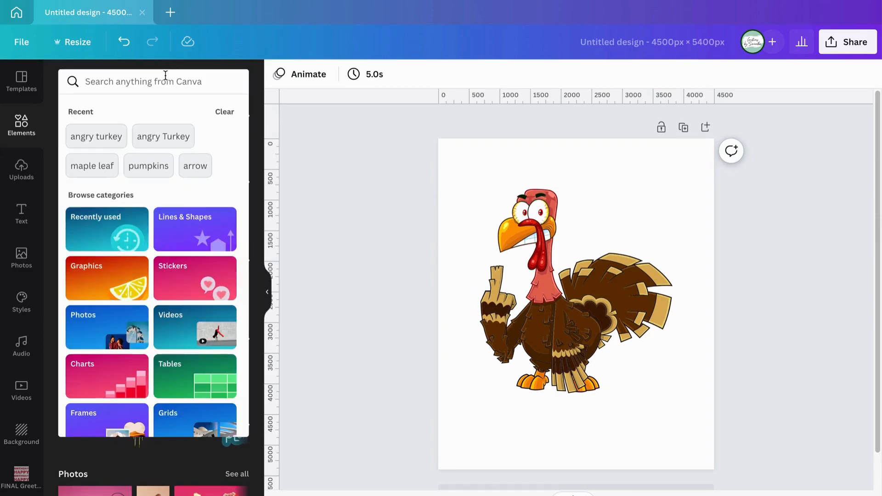
type("boxing glove")
key("Return")
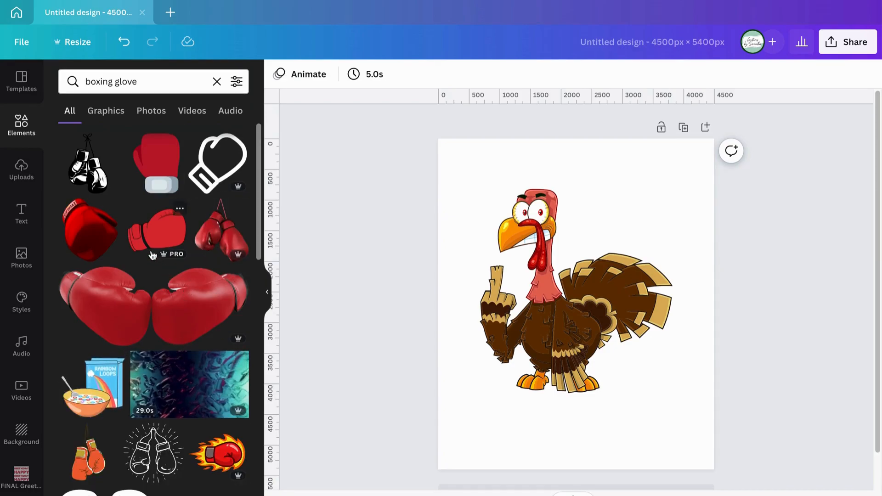
scroll(153, 255, "down", 6)
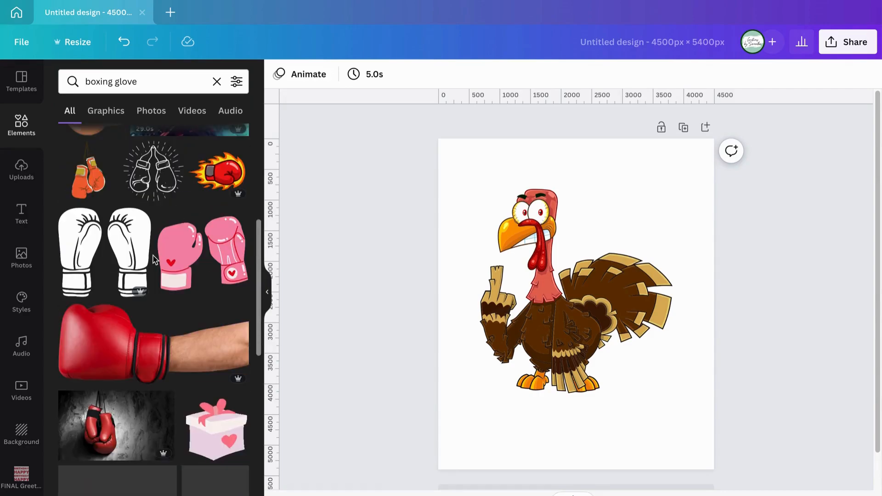
scroll(153, 255, "up", 5)
scroll(84, 201, "up", 1)
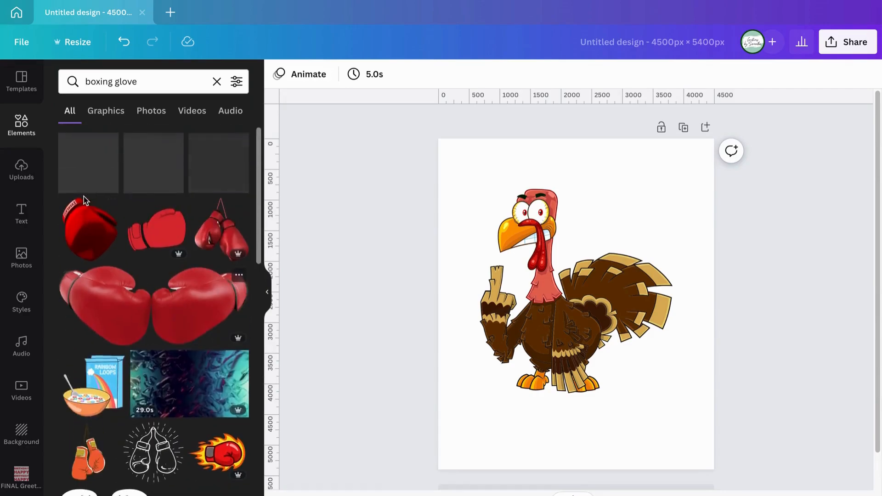
left_click(158, 236)
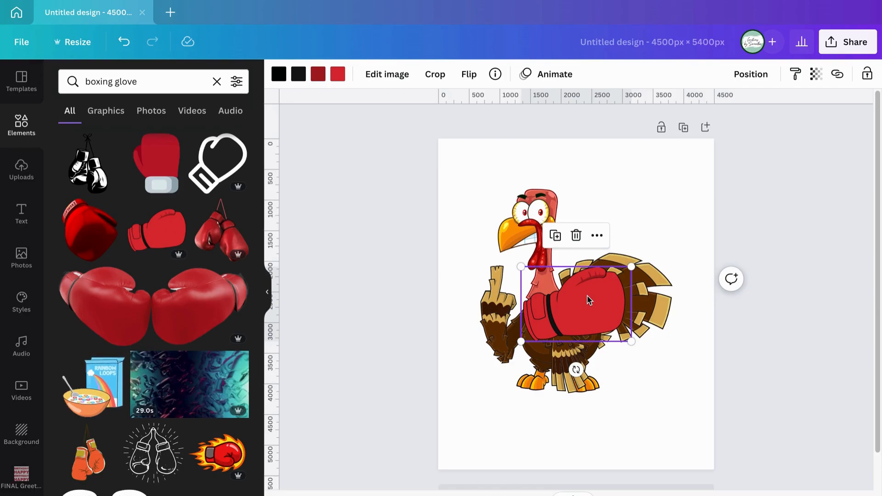
left_click_drag(584, 302, 578, 285)
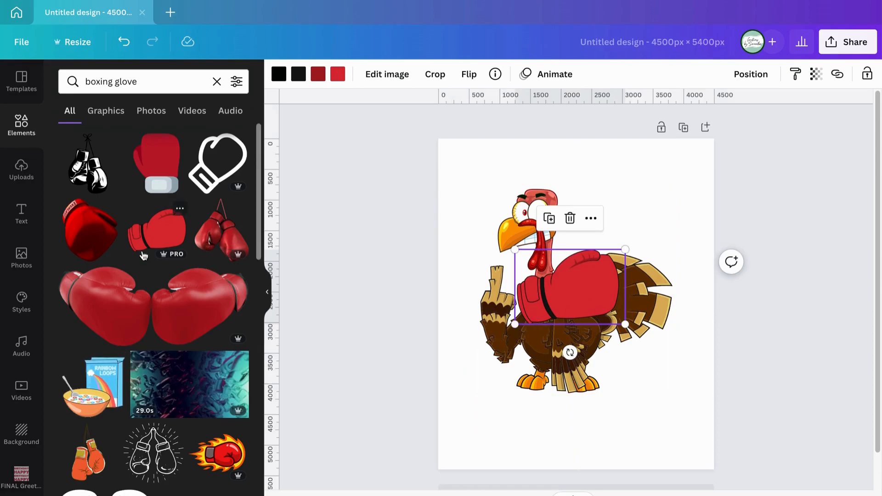
Step: Add the upright red boxing glove with laces to the page and delete the sideways glove
scroll(105, 259, "down", 10)
scroll(101, 276, "down", 2)
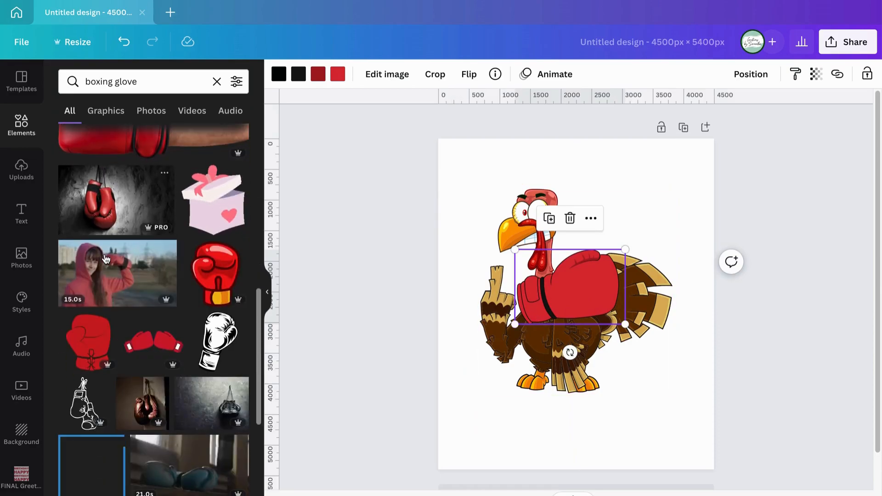
left_click_drag(94, 317, 569, 294)
left_click_drag(624, 246, 674, 175)
left_click(542, 294)
key("Delete")
Step: Scale the laced boxing glove down and place it over the turkey's raised hand
left_click(626, 237)
left_click_drag(626, 237, 489, 251)
left_click_drag(549, 313, 504, 295)
left_click_drag(471, 253, 468, 250)
mouse_move(497, 292)
left_mouse_down()
mouse_move(520, 315)
mouse_move(498, 296)
mouse_move(498, 309)
left_mouse_up()
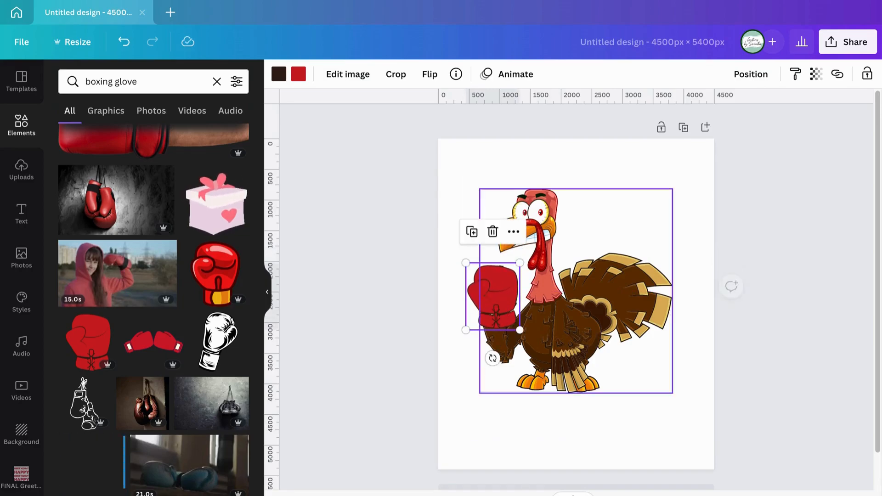
Step: Nudge the boxing glove to cover the raised finger, and undo the last small move
key("ctrl+plus")
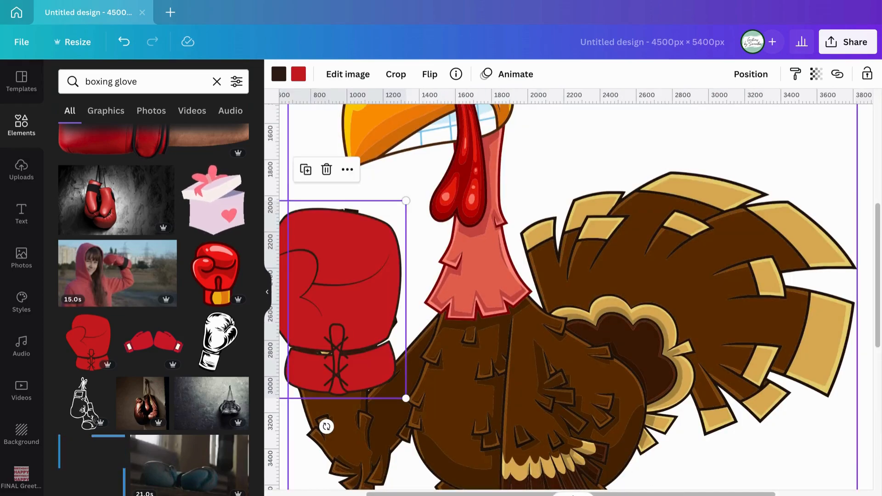
scroll(432, 284, "left", 5)
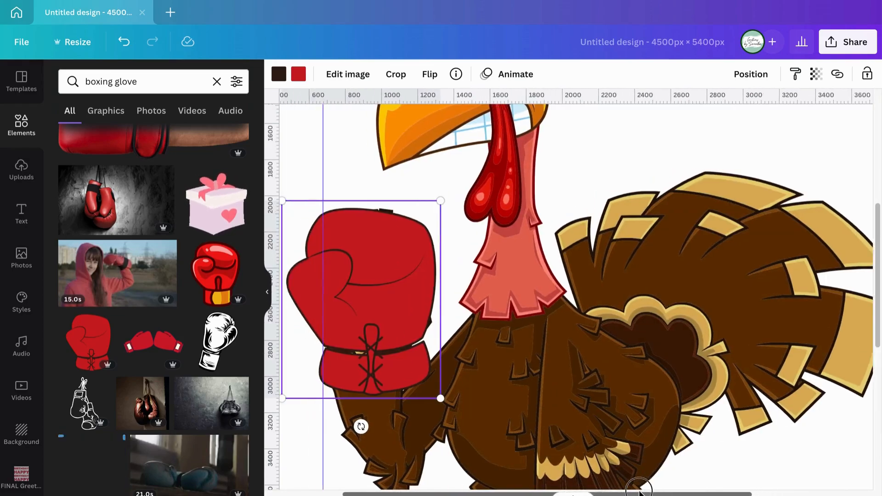
mouse_move(431, 287)
left_mouse_down()
mouse_move(425, 269)
mouse_move(421, 283)
left_mouse_up()
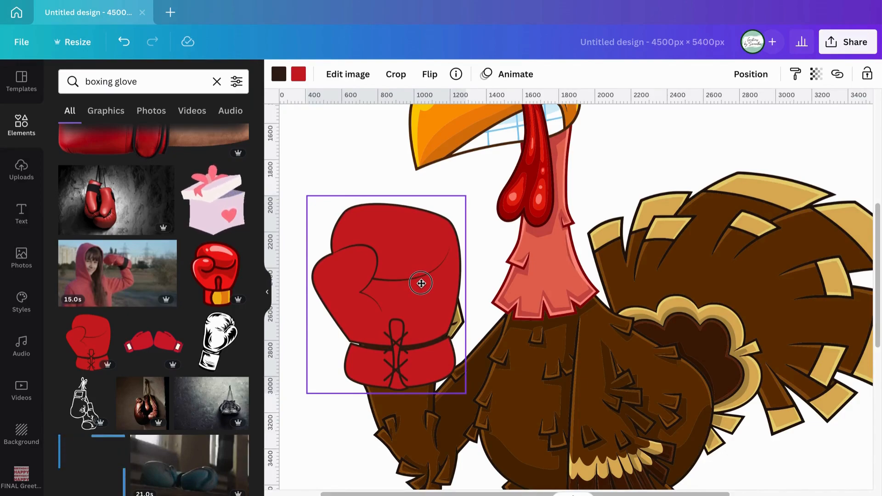
left_click_drag(421, 284, 421, 285)
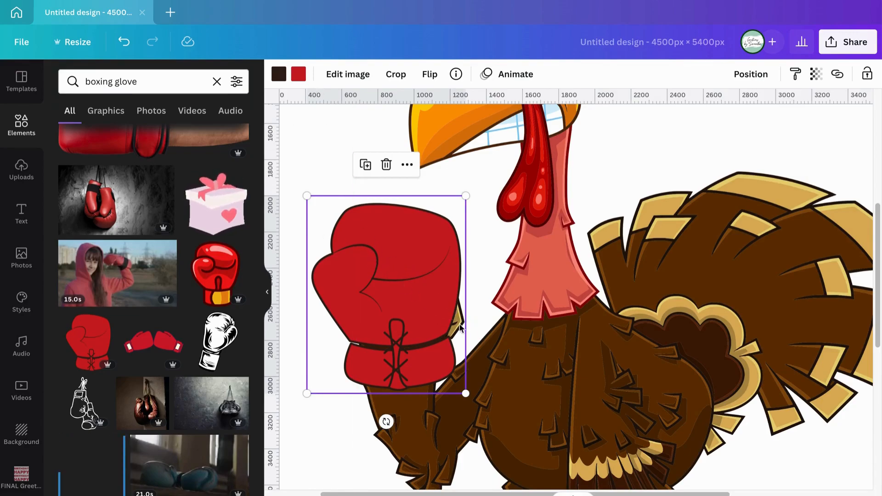
left_click_drag(460, 323, 455, 332)
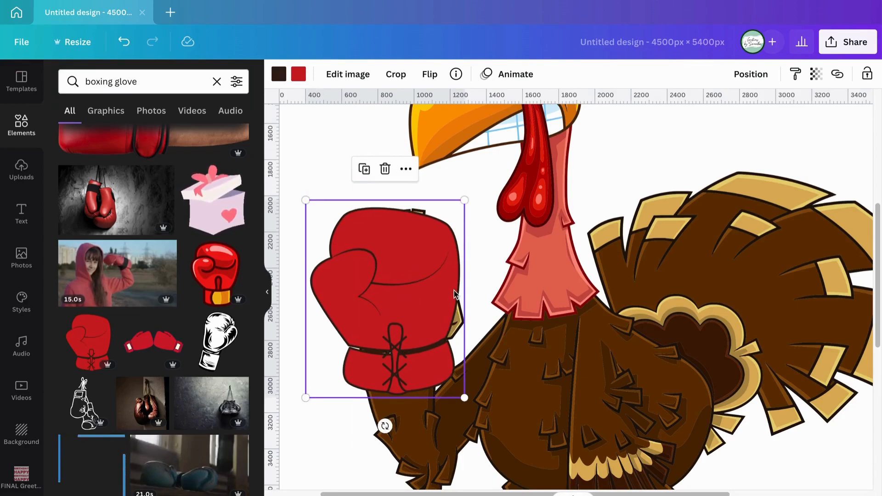
key("ctrl+z")
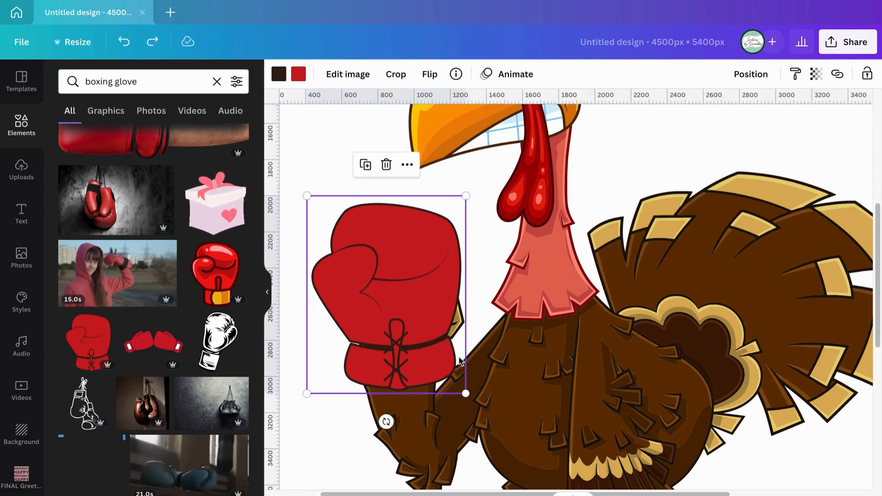
Step: Flip the boxing glove horizontally and reposition it so it covers the turkey's whole raised hand
left_click(428, 75)
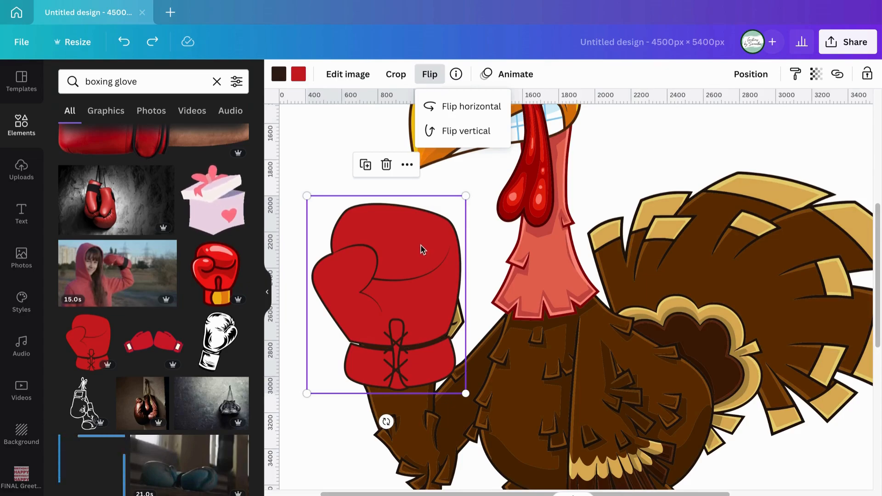
left_click(435, 109)
left_click_drag(394, 305, 419, 307)
right_click(419, 306)
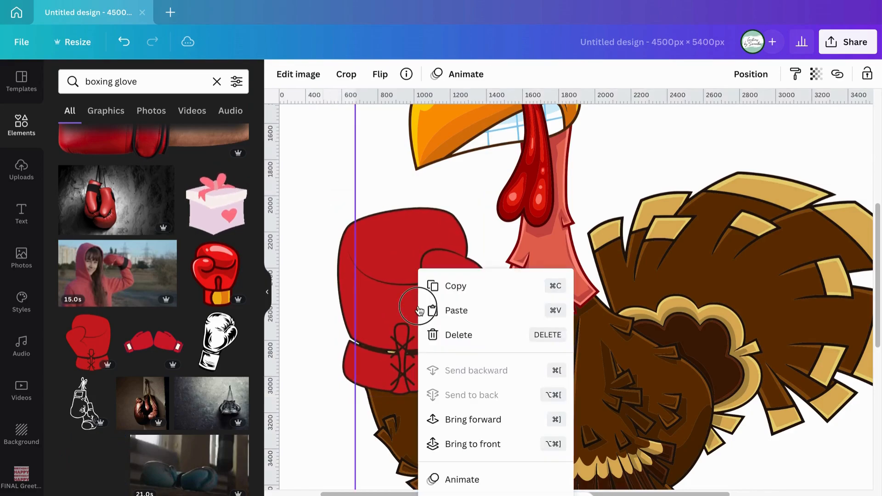
left_click(319, 245)
left_click_drag(408, 329, 414, 321)
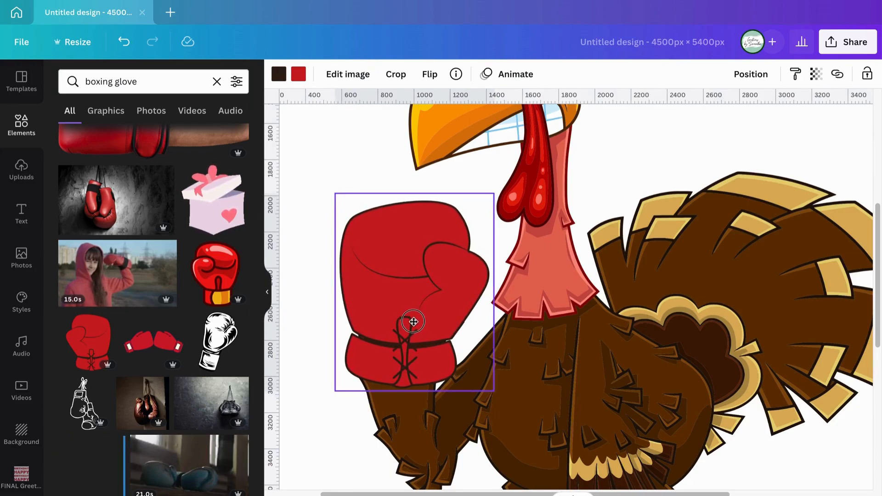
left_click_drag(413, 321, 403, 326)
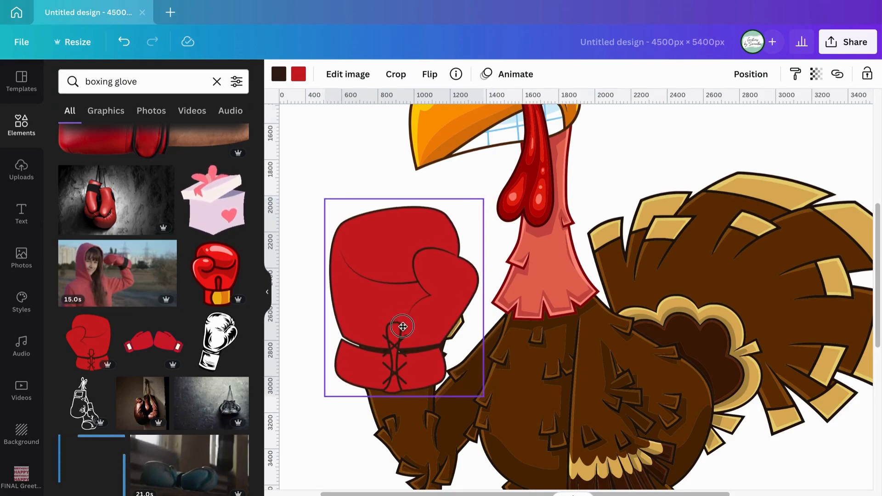
left_click_drag(402, 326, 414, 321)
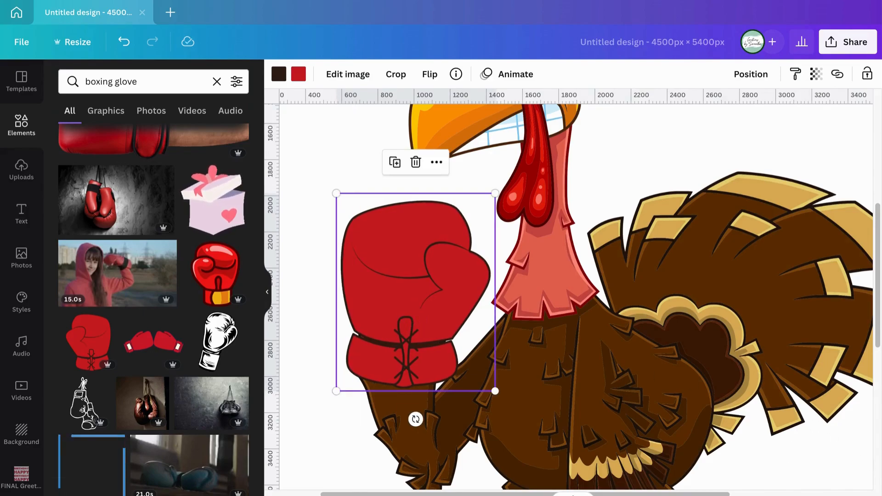
Step: Scale the boxing glove down slightly and realign its cuff with the turkey's wrist, then deselect it
left_click(689, 495)
left_click(746, 425)
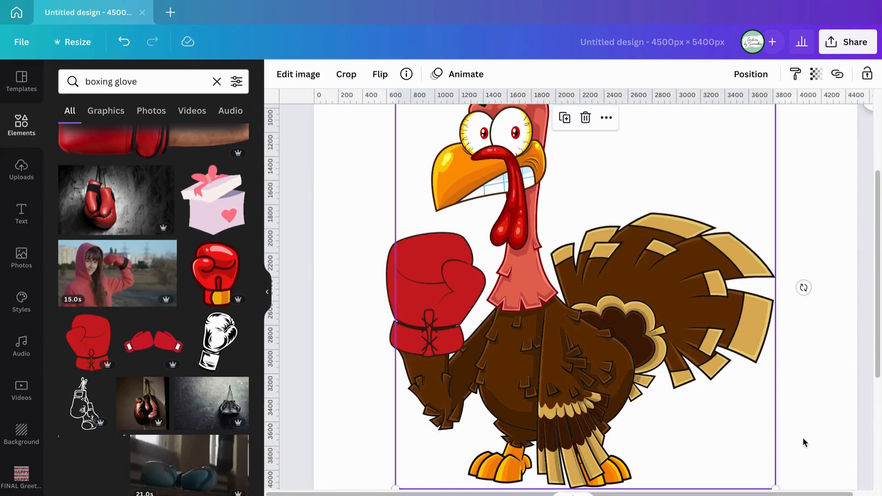
left_click(832, 418)
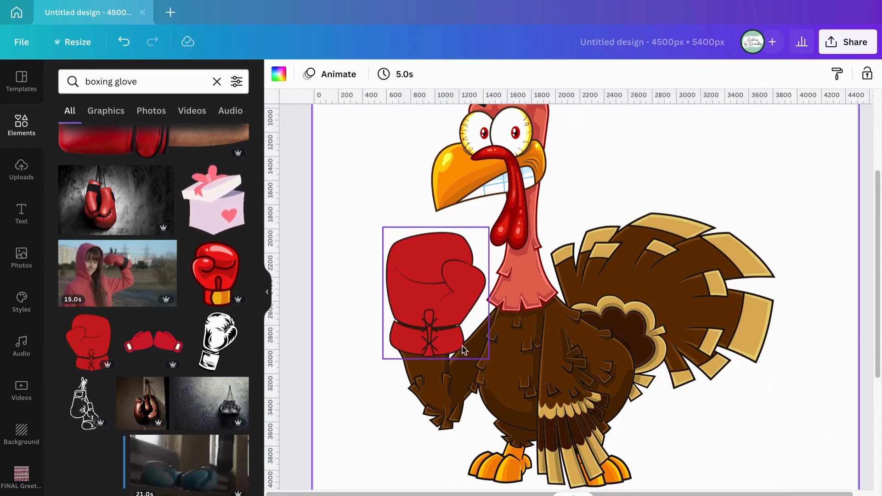
left_click(448, 336)
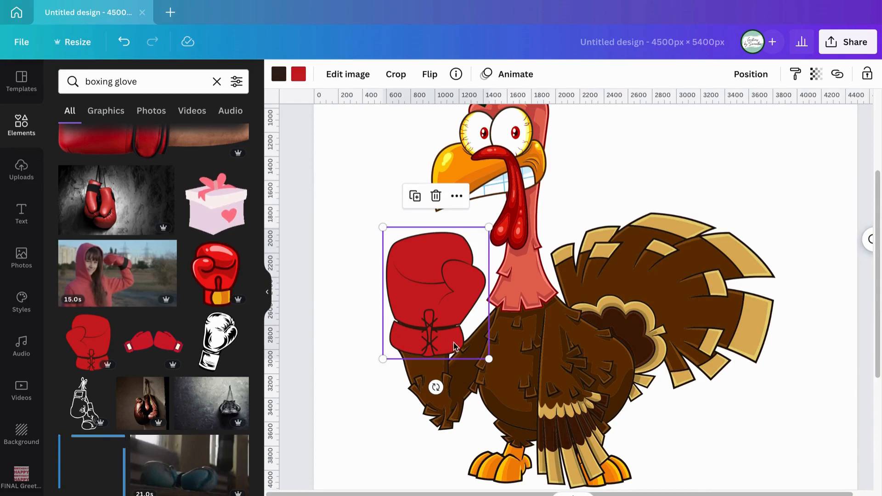
left_click_drag(441, 320, 433, 321)
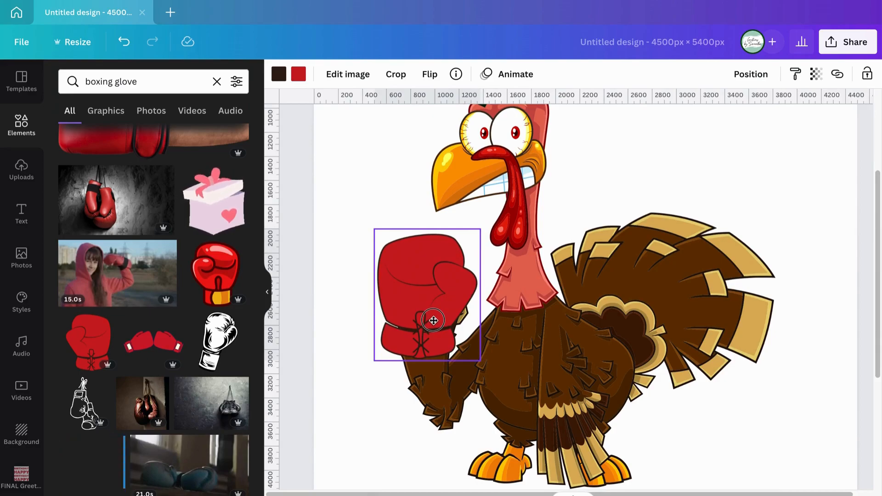
left_click_drag(433, 321, 435, 321)
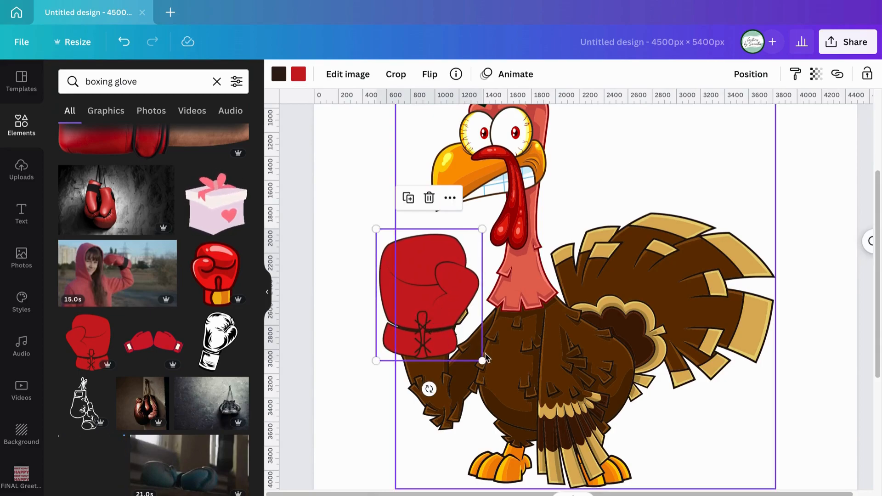
left_click_drag(483, 358, 473, 350)
left_click_drag(423, 320, 430, 329)
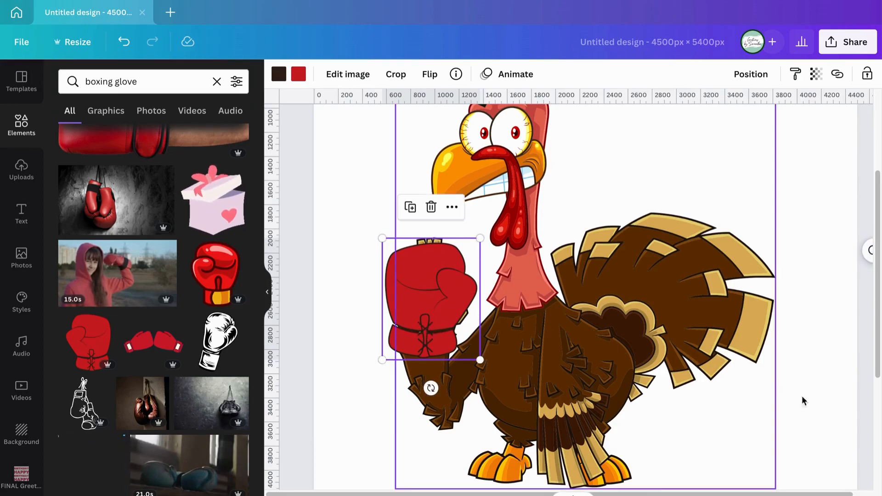
left_click(717, 427)
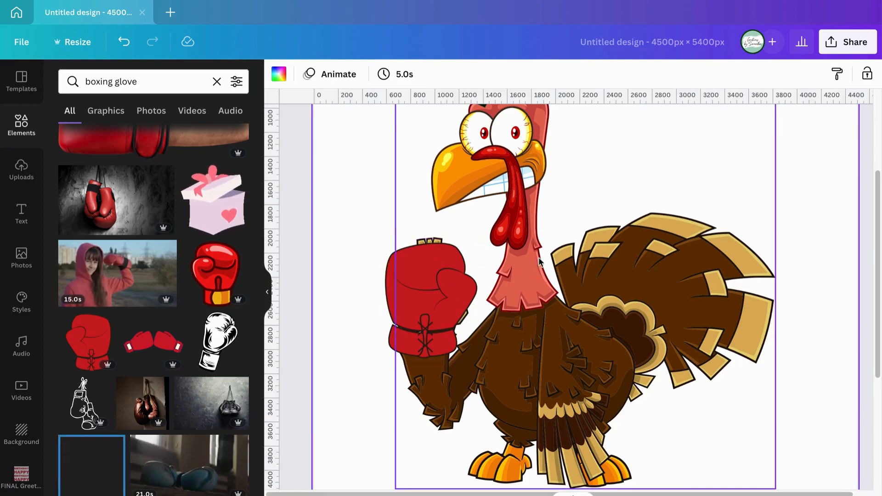
left_click(813, 322)
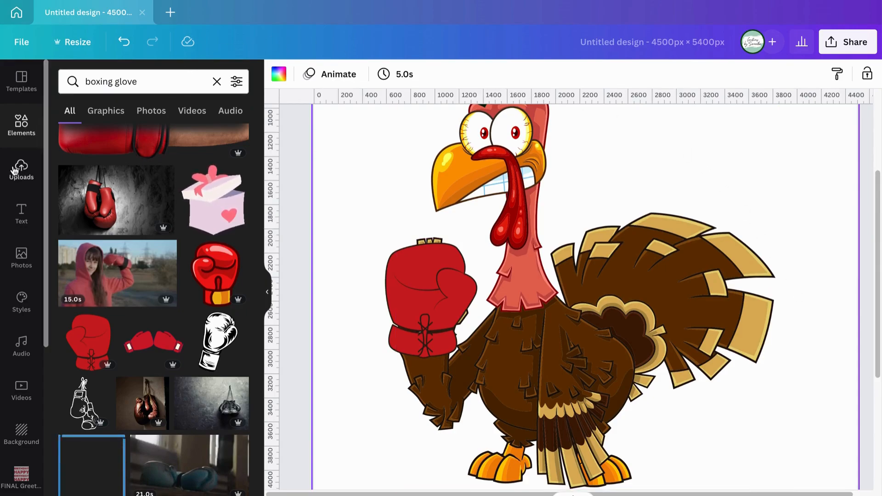
Step: Add a square shape and shrink it into a small upright rectangle over the turkey's neck
left_click(25, 127)
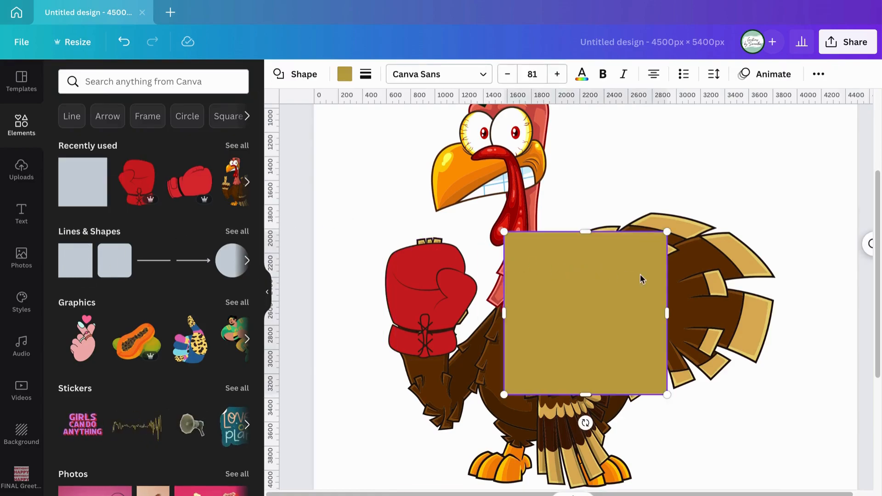
left_click_drag(660, 313, 535, 313)
left_click_drag(518, 392, 518, 283)
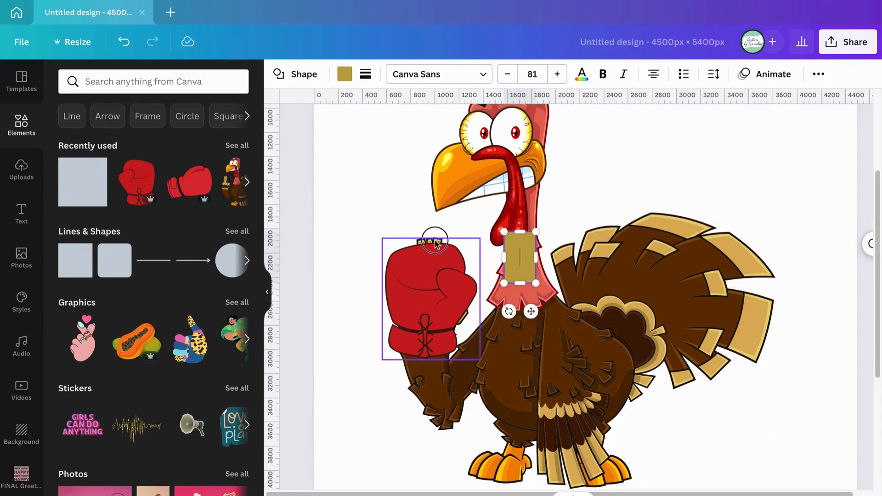
Step: Move the rectangle over the fingertip showing above the boxing glove and recolour it white
left_click(553, 271)
left_click_drag(520, 257, 423, 252)
left_click(344, 74)
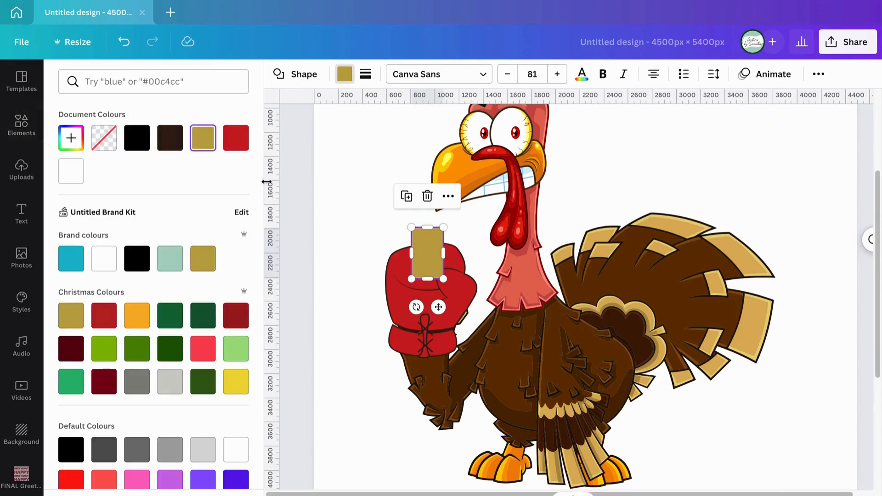
left_click(104, 258)
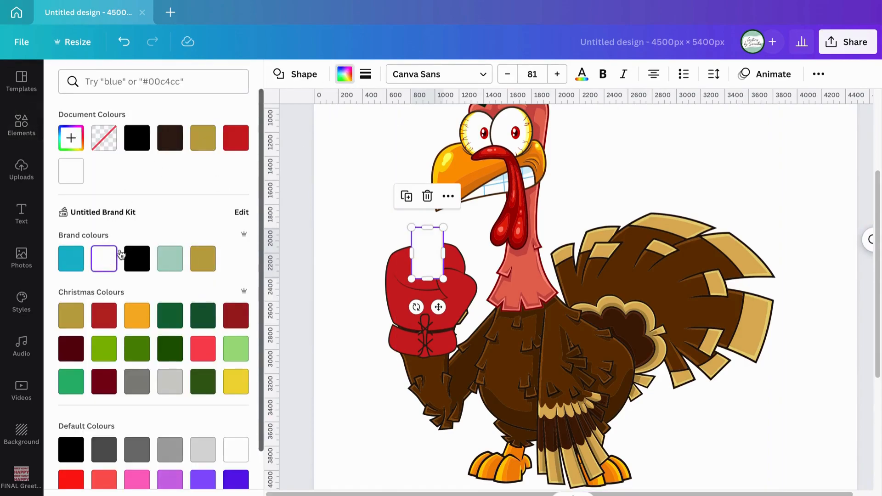
key("Escape")
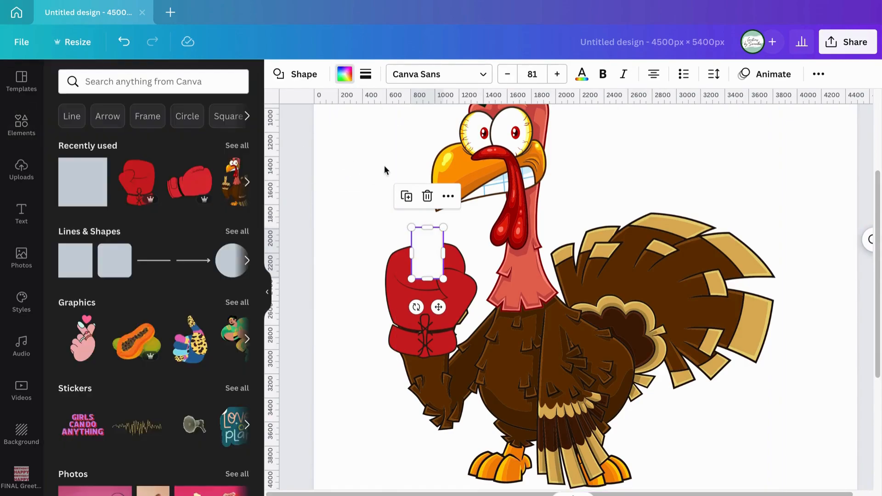
Step: Send the white rectangle backward behind the boxing glove and deselect it
left_click(818, 74)
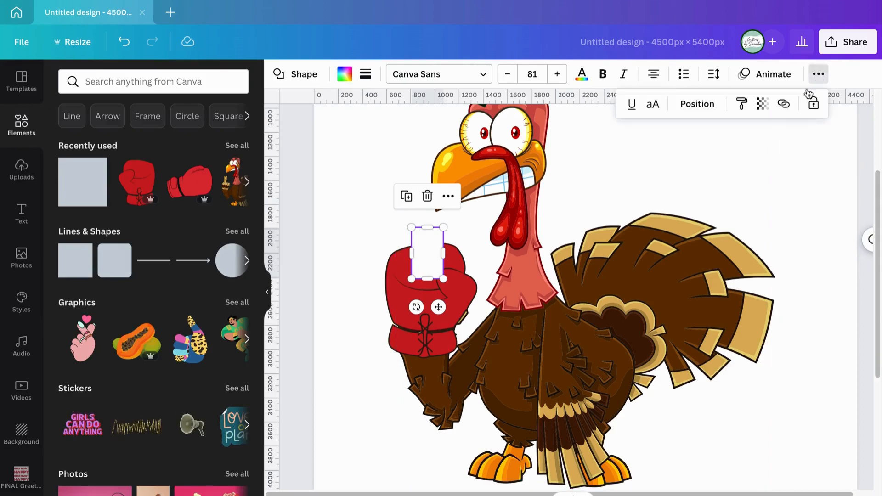
left_click(686, 105)
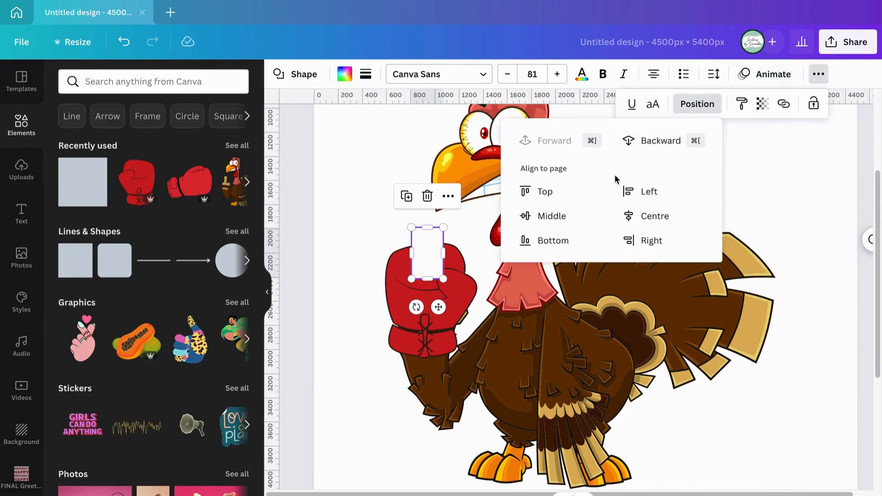
left_click(662, 141)
left_click(823, 257)
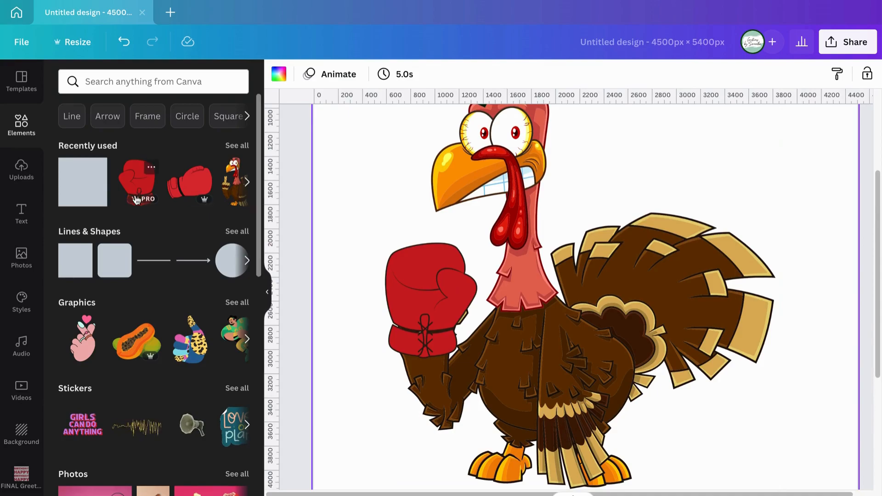
Step: Add another square, shrink it to a small patch, and place it over the exposed bit of hand beside the glove's cuff
left_click(75, 190)
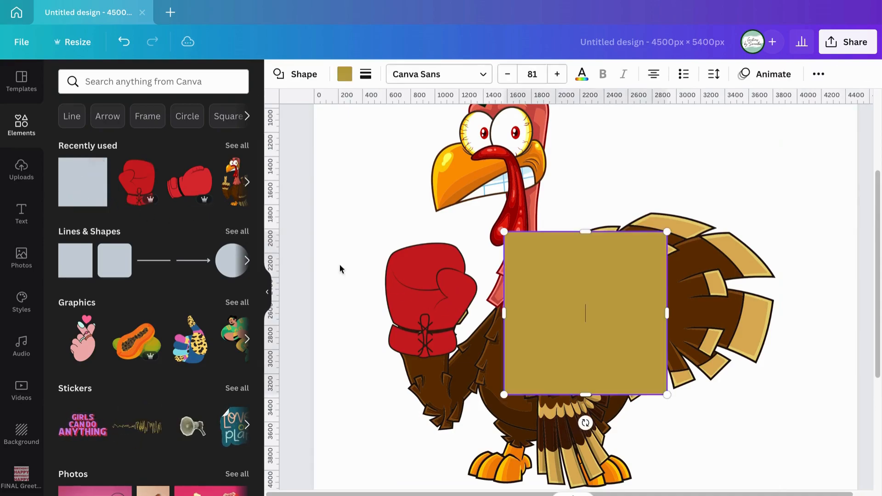
left_click_drag(587, 231, 587, 370)
left_click_drag(667, 382, 526, 381)
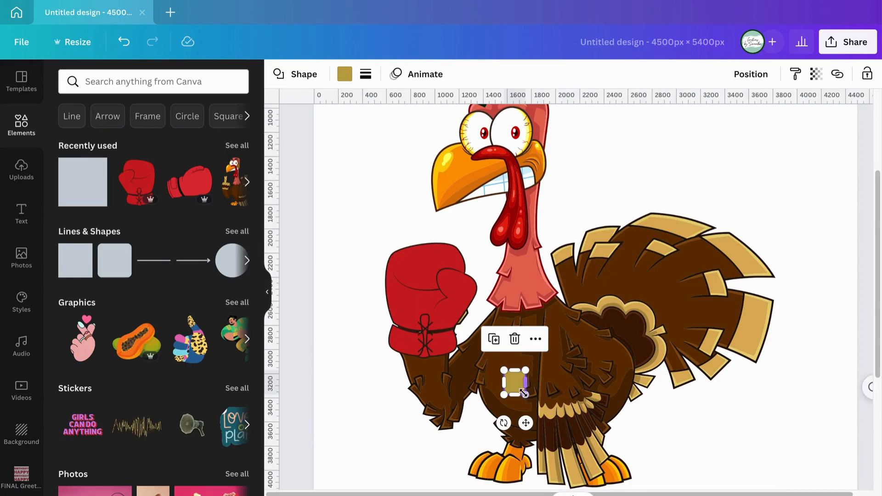
left_click(528, 426)
key("ctrl+z")
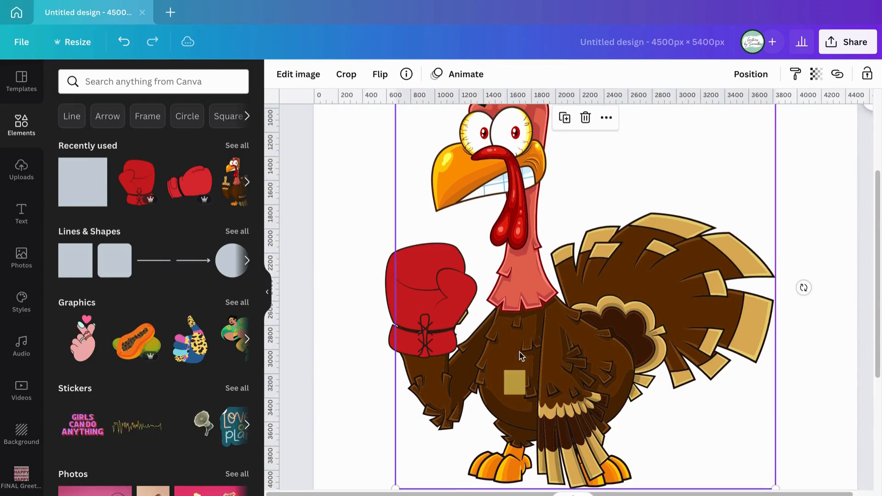
left_click(518, 388)
left_click_drag(518, 388, 463, 315)
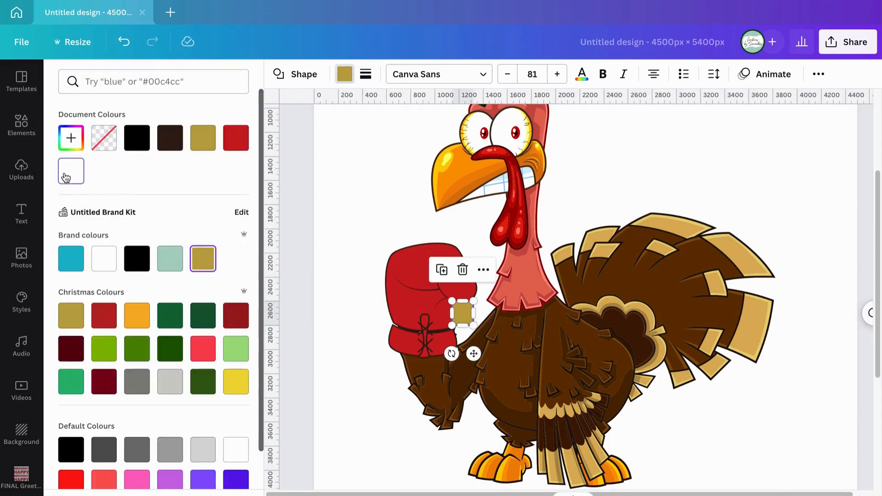
Step: Recolour the small patch white, send it backward behind the boxing glove, and deselect it
left_click(66, 177)
left_click(818, 74)
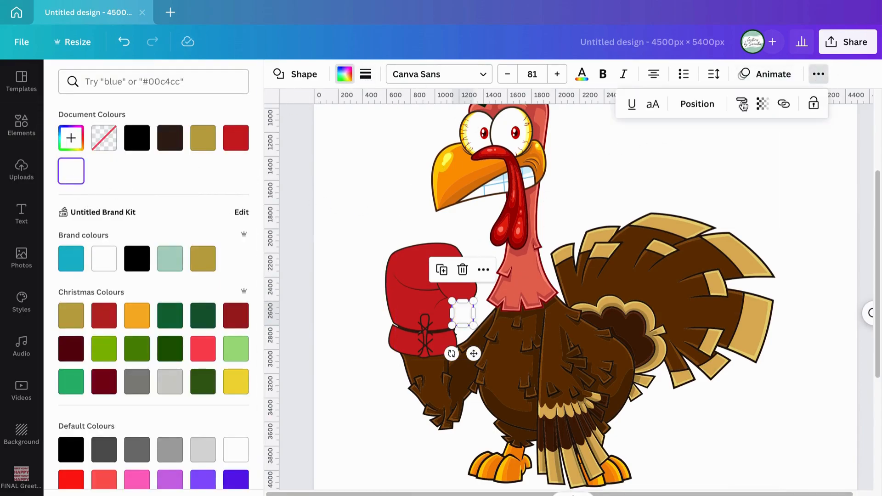
left_click(694, 105)
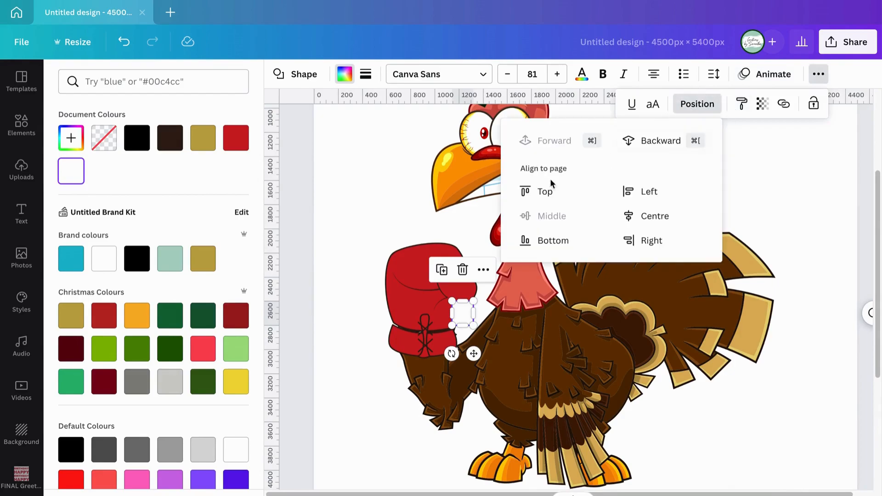
left_click(661, 140)
left_click(804, 301)
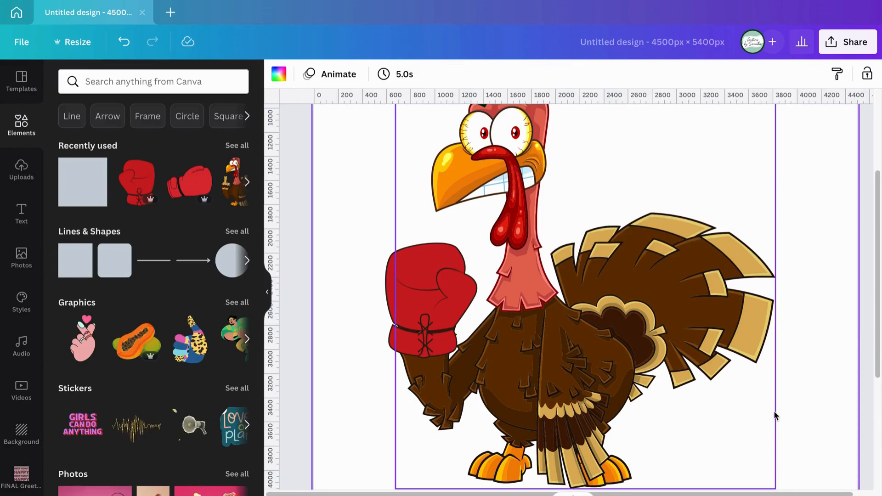
Step: Group the turkey, boxing glove and white cover shapes, and move the group up, centred horizontally near the page's upper edge
left_click_drag(689, 495, 670, 495)
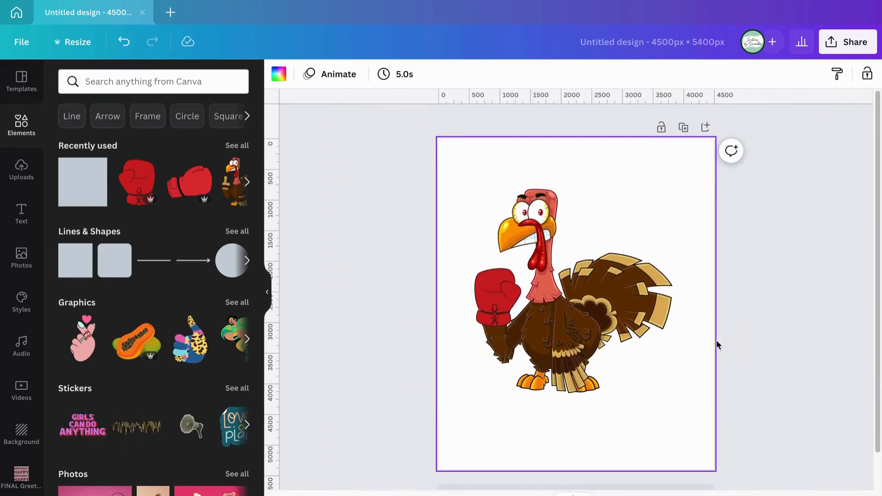
left_click_drag(776, 422, 411, 172)
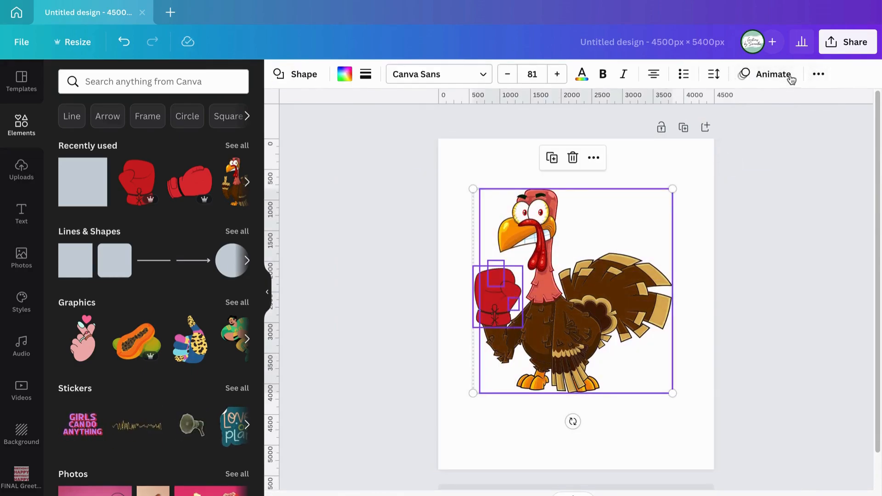
left_click(819, 74)
left_click(671, 105)
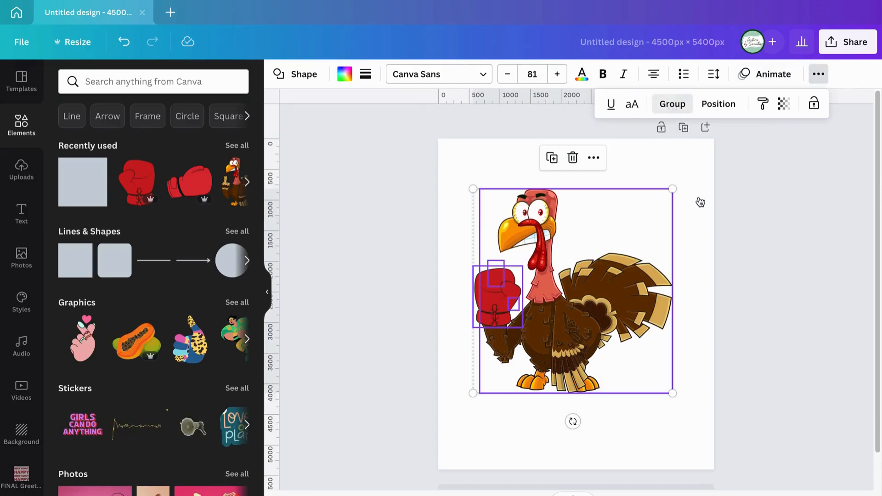
left_click_drag(601, 323, 593, 305)
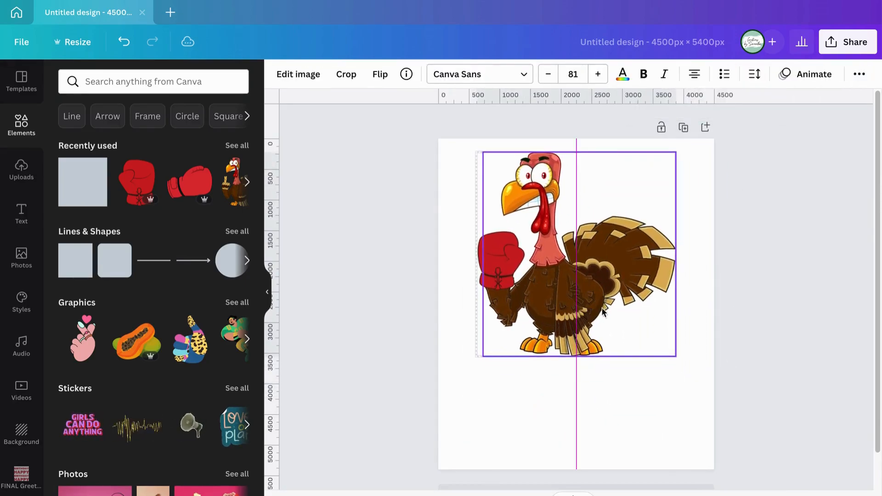
left_click(759, 307)
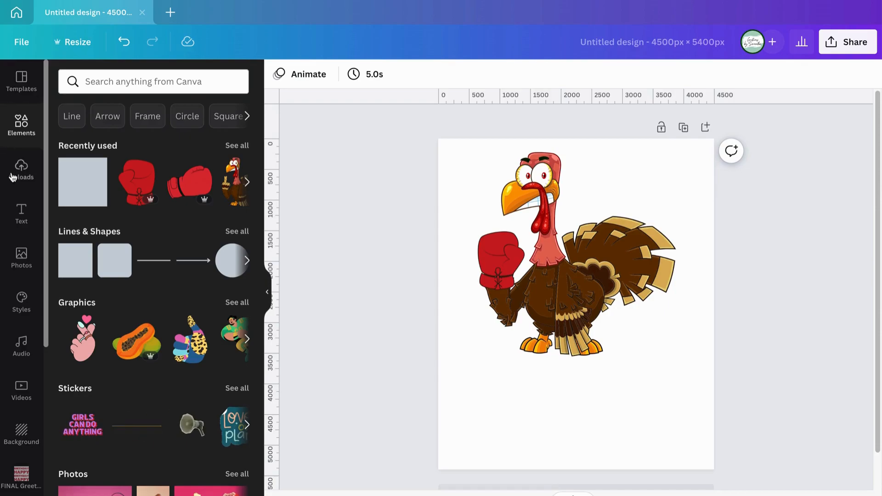
Step: Add a heading, enlarge it to font size 270, and place it below the turkey's feet
left_click(21, 207)
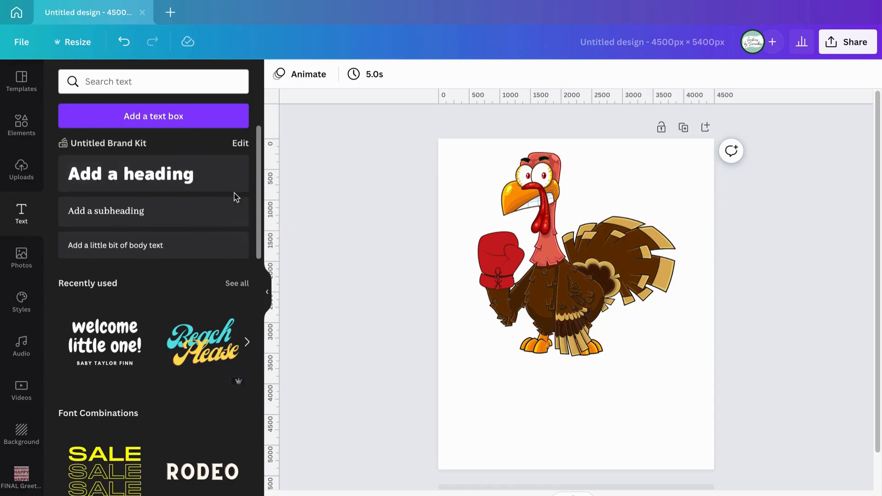
left_click(151, 180)
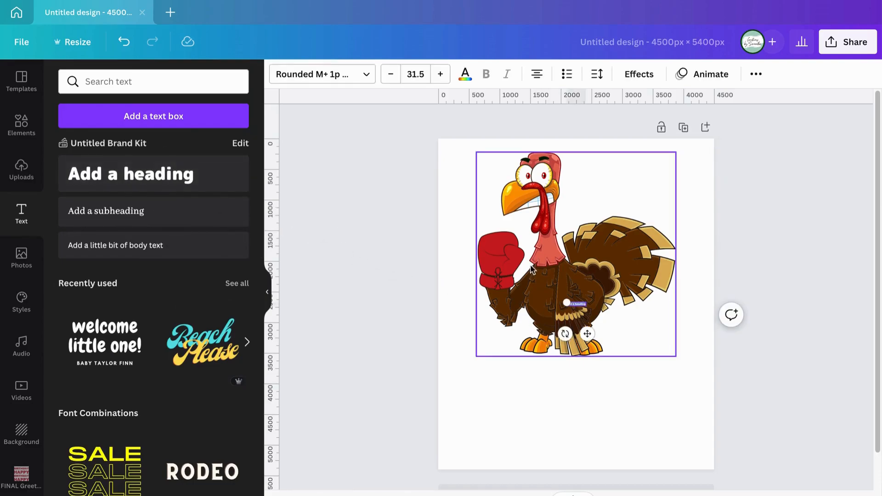
left_click_drag(567, 302, 429, 223)
left_click_drag(519, 318, 580, 431)
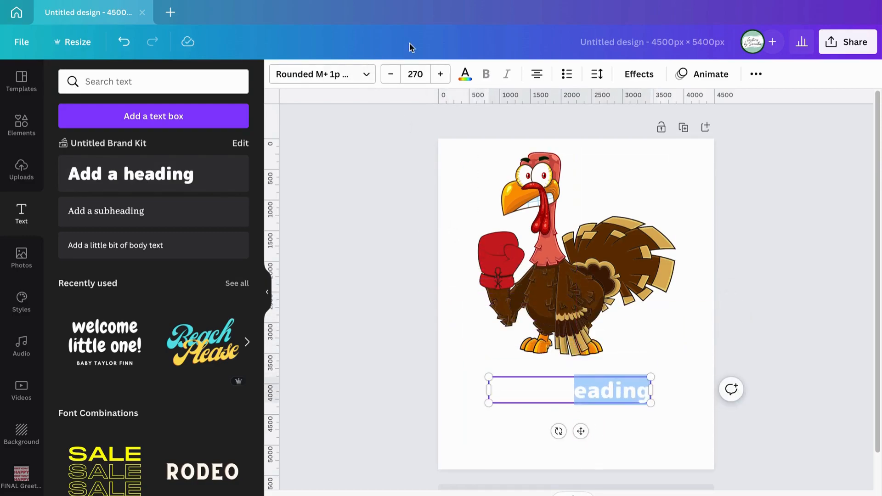
Step: Set the colour of the entire heading text to black
left_click(464, 75)
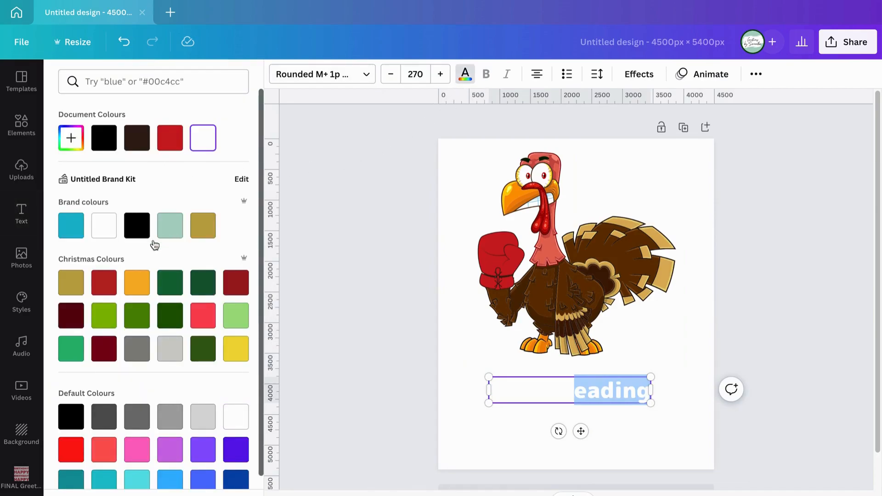
scroll(116, 166, "down", 1)
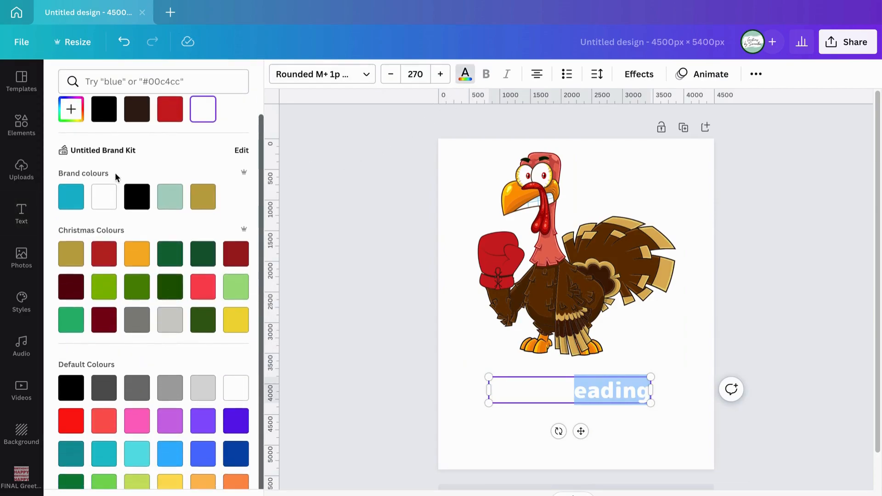
left_click(111, 121)
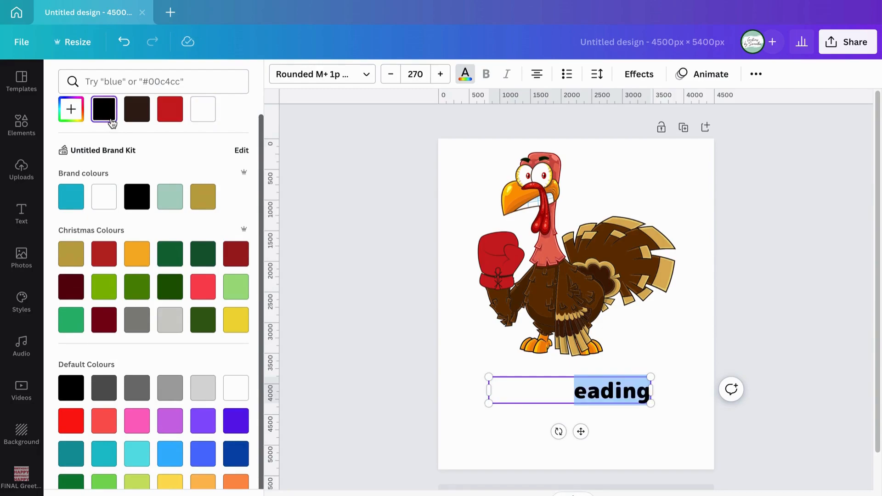
key("ctrl+a")
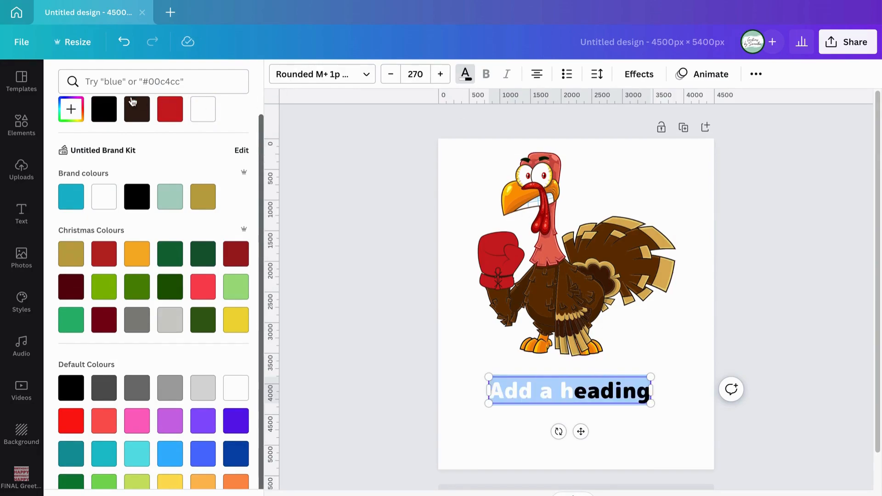
left_click(93, 113)
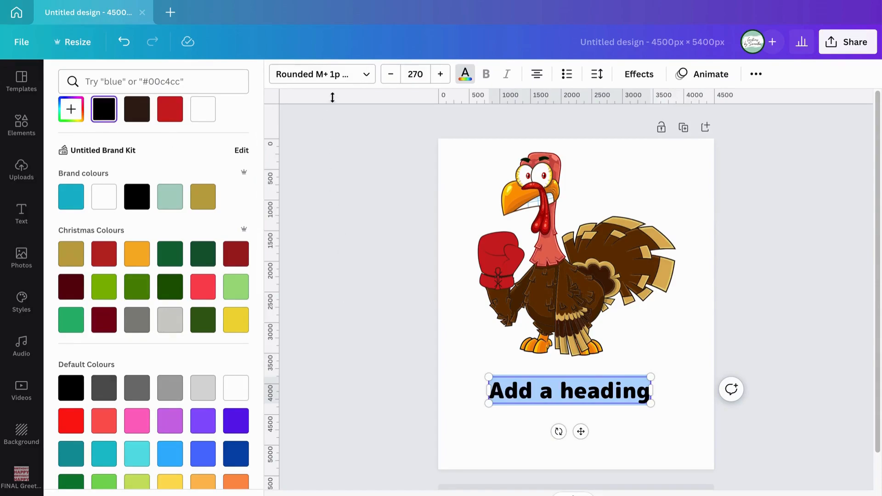
Step: Search the fonts for "bangers" and apply Bangers to the heading
left_click(361, 78)
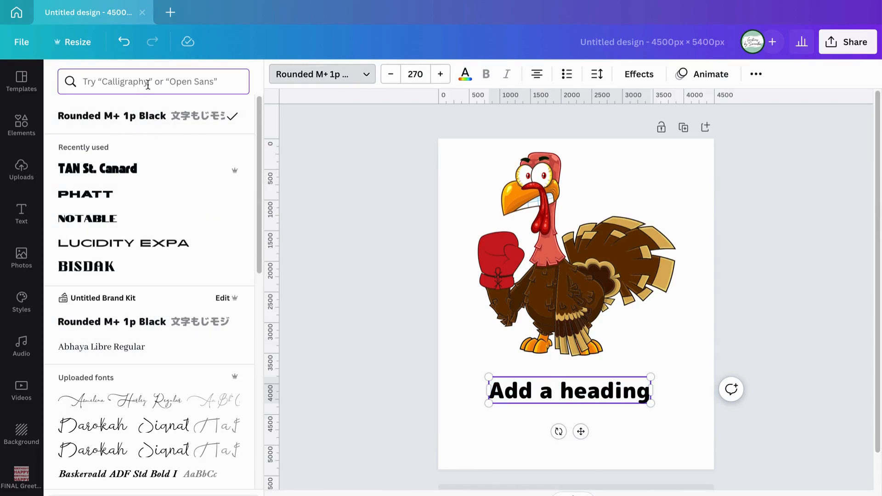
type("bangers")
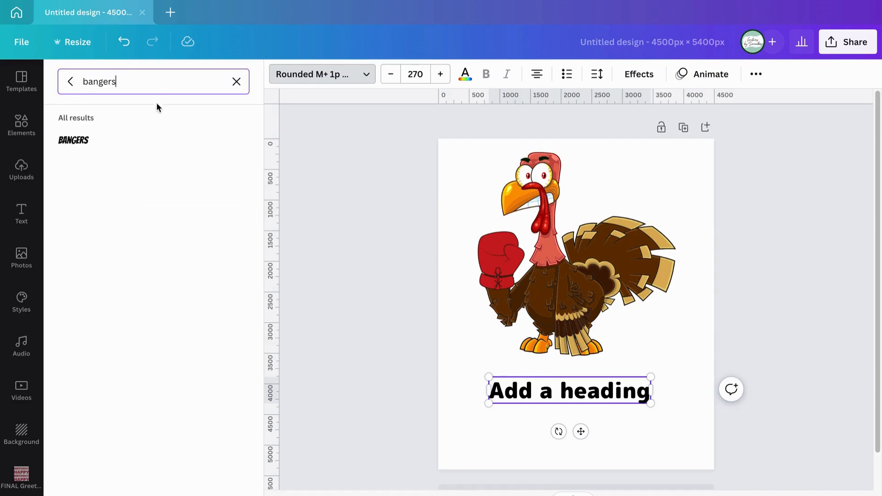
left_click(97, 146)
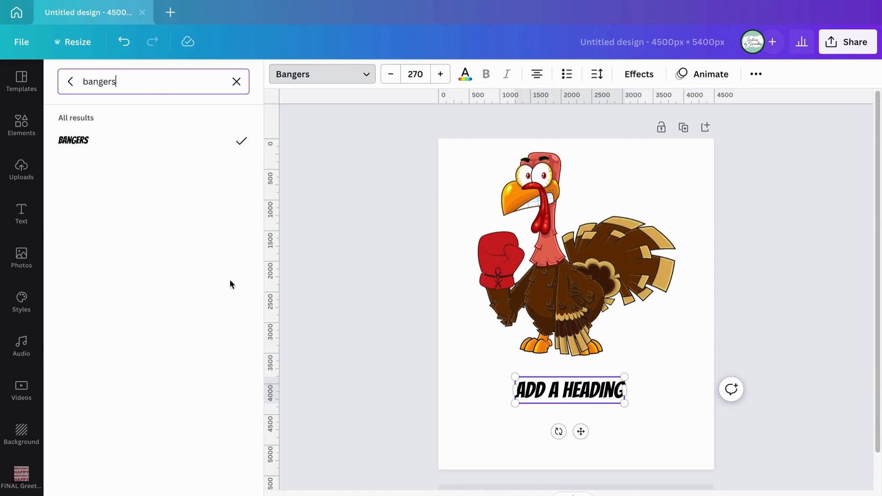
Step: Enlarge the heading to font size 424 and centre it horizontally on the page beneath the turkey
left_click_drag(624, 378, 584, 386)
left_click(638, 377)
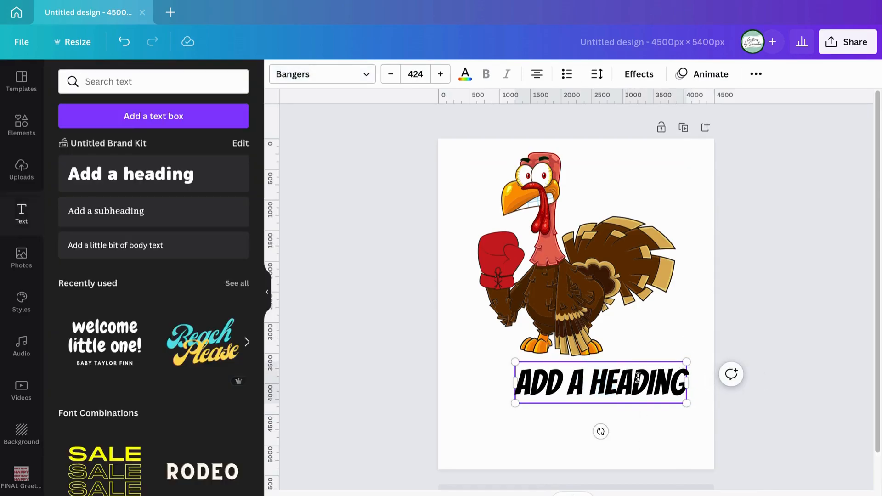
left_click(556, 419)
left_click_drag(574, 377, 547, 375)
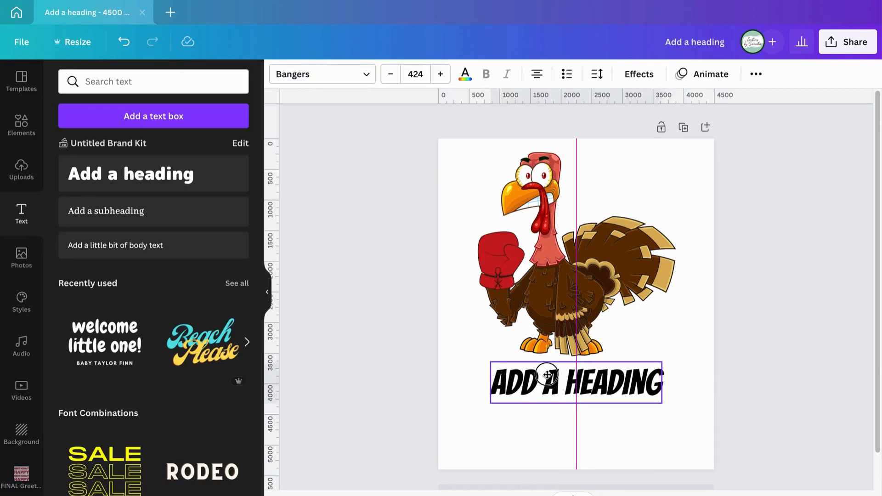
Step: Replace the heading text with "I AIN'T NO" and enlarge it to font size 635
double_click(547, 375)
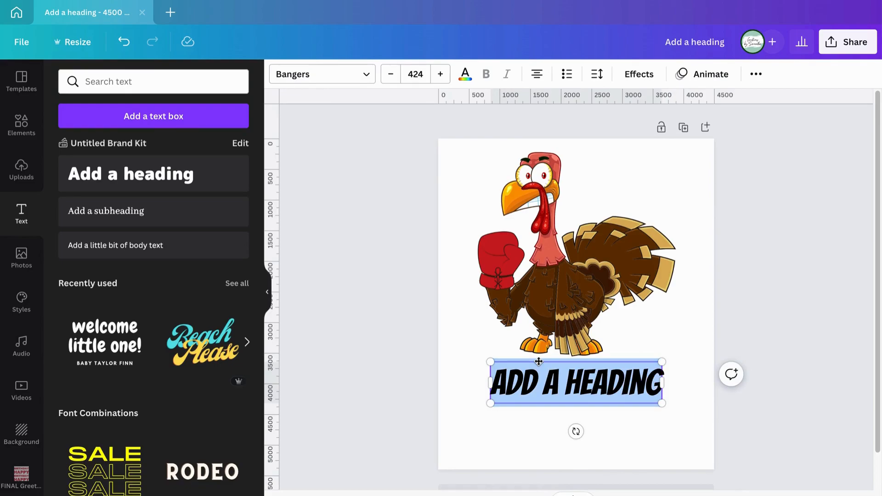
type("I AIN")
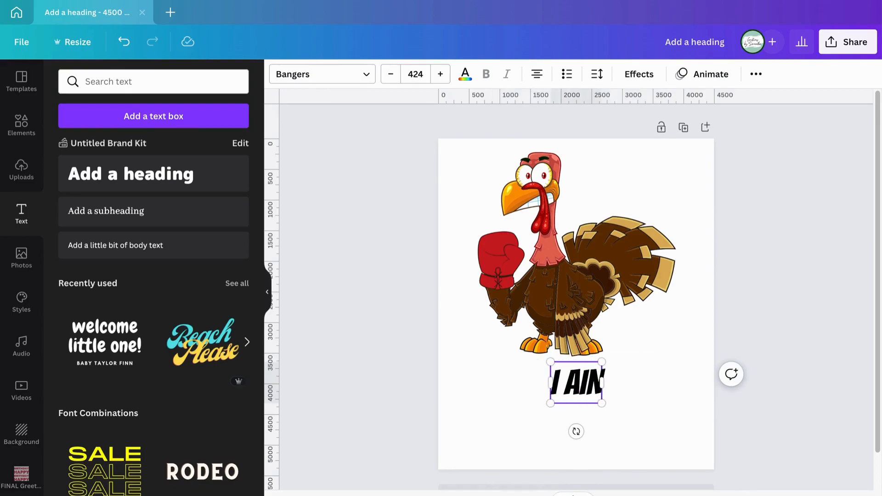
type("'T NO")
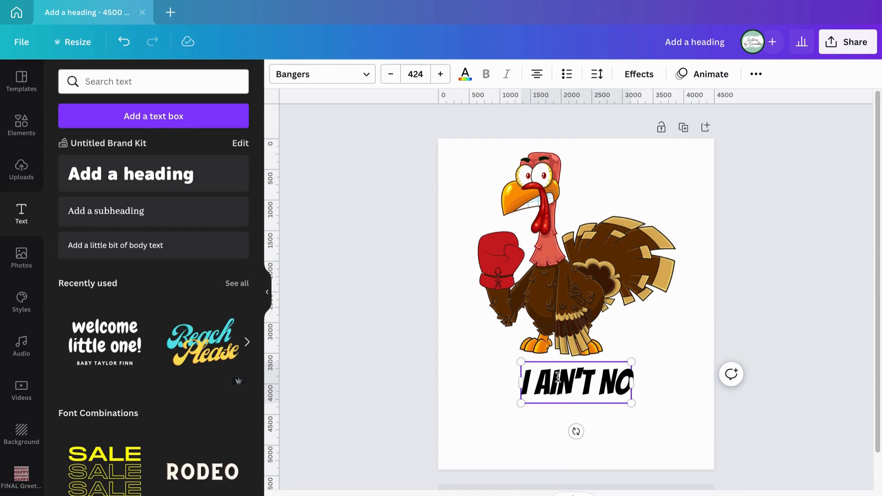
left_click(648, 394)
left_click_drag(634, 364, 688, 340)
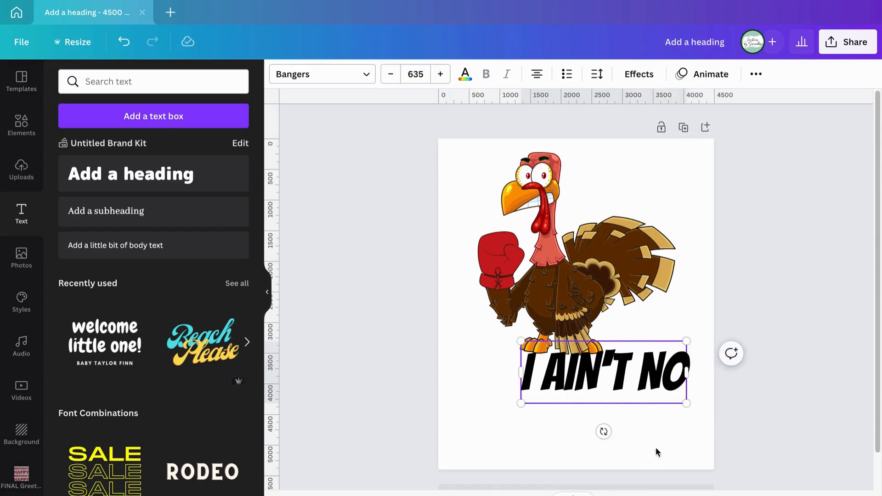
Step: Centre the "I AIN'T NO" heading beneath the turkey and place a duplicate of it directly below
left_click_drag(640, 369, 612, 382)
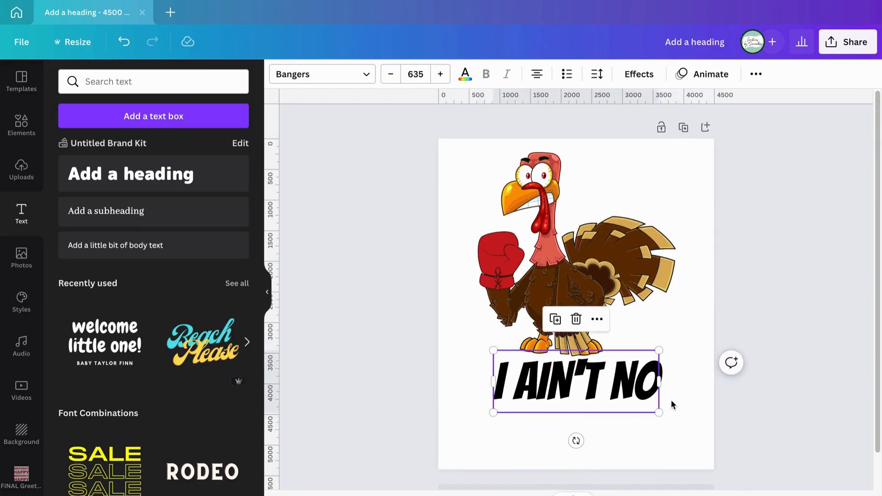
left_click(671, 402)
left_click(616, 380)
key("ctrl+d")
left_click_drag(615, 384, 601, 434)
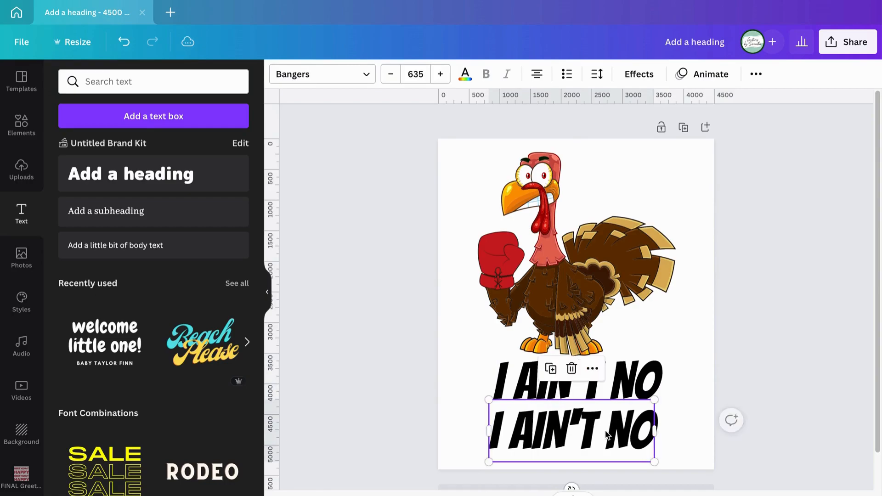
Step: Replace the duplicated line's text with "CHICKEN" and move it slightly up, closer to the first line
triple_click(600, 432)
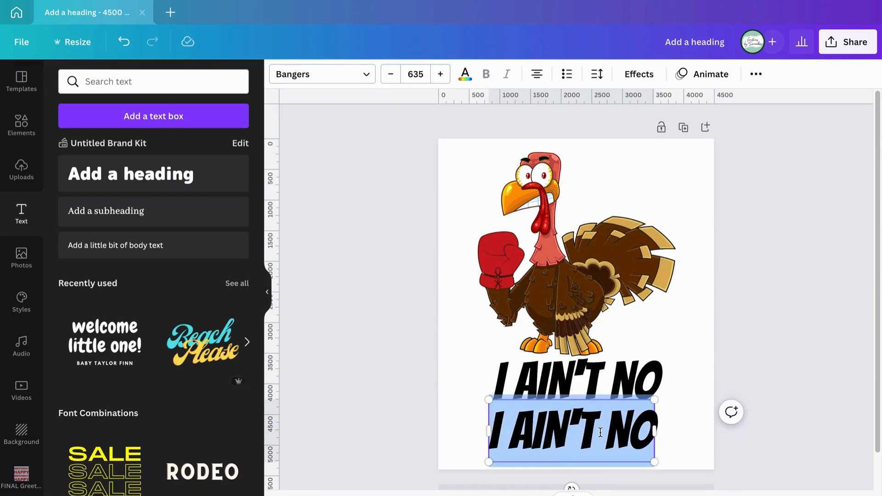
type("CHICKEN")
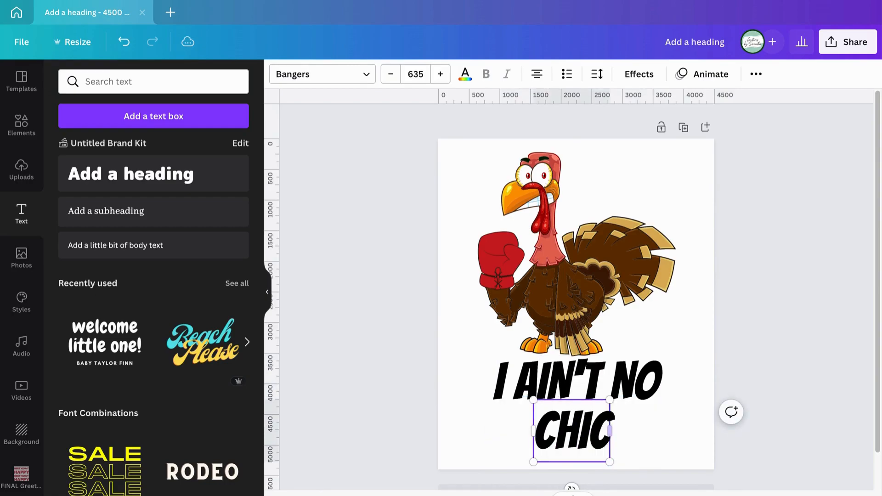
left_click(670, 412)
left_click_drag(602, 436, 602, 430)
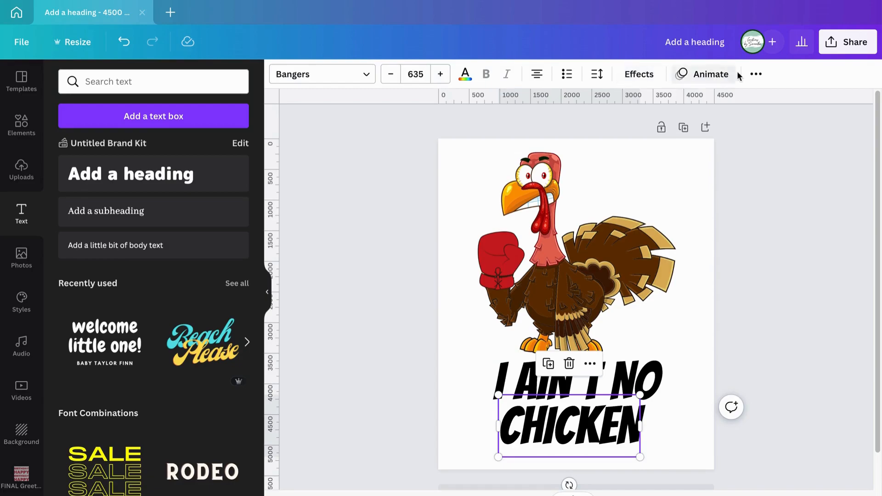
Step: Set the letter spacing of the "CHICKEN" text to 80
left_click(599, 76)
left_click_drag(636, 130, 649, 130)
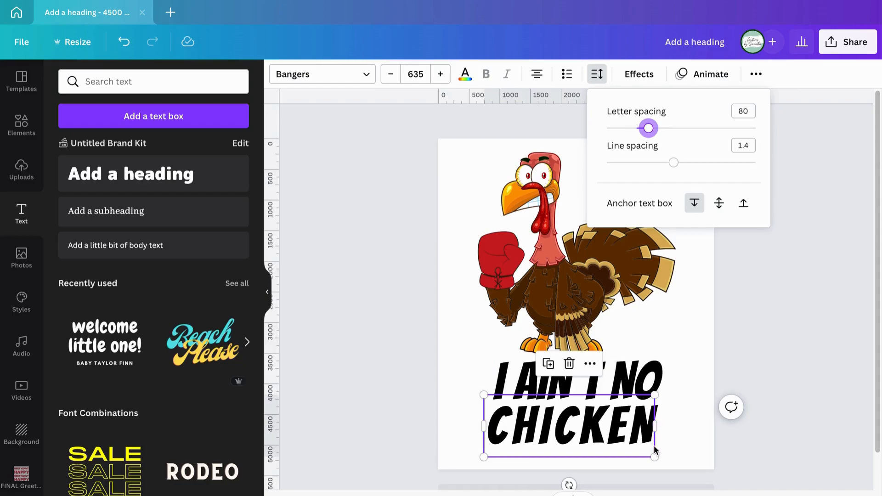
left_click(692, 425)
Step: Nudge the "CHICKEN" text slightly left and up to fine-tune its alignment under "I AIN'T NO"
left_click(606, 420)
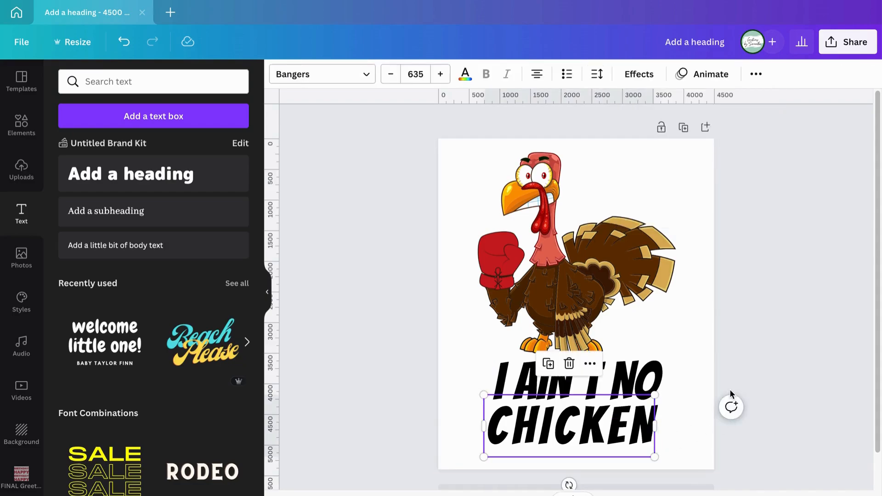
key("Right")
key("Left")
key("Left")
key("Left")
key("Left")
key("Left")
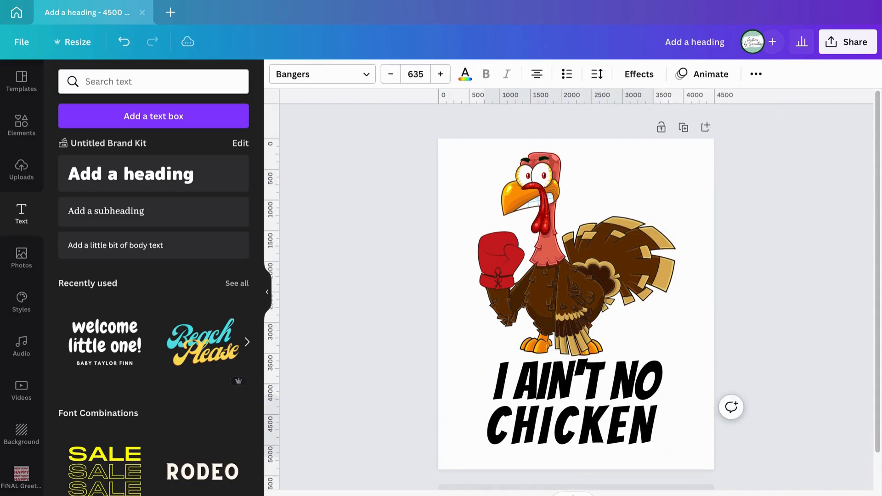
key("Left")
key("Left")
key("Left")
key("Left")
key("Left")
key("Left")
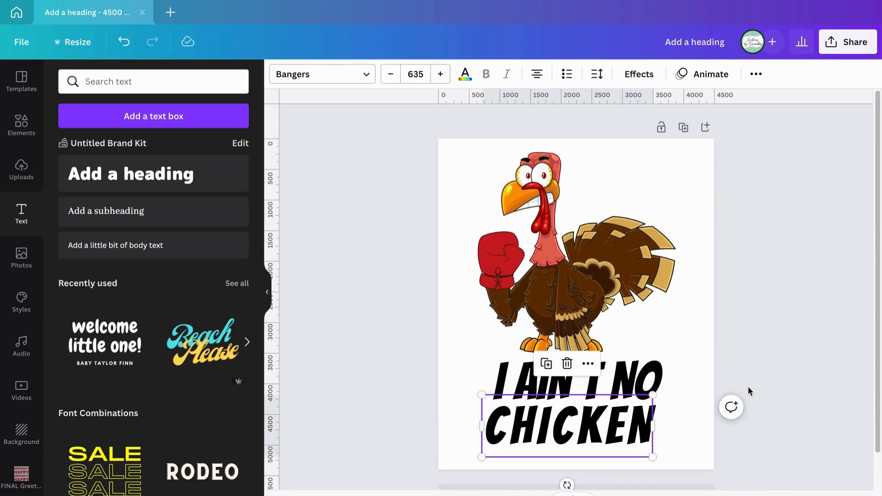
left_click(687, 375)
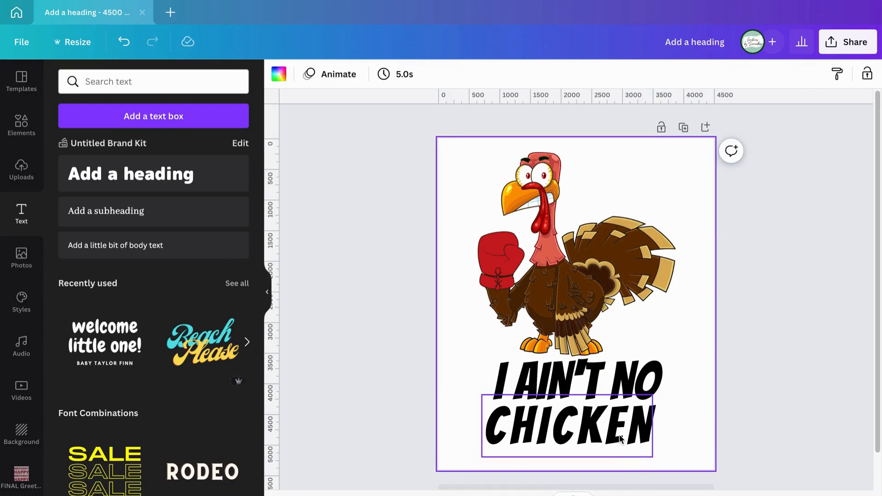
left_click(574, 426)
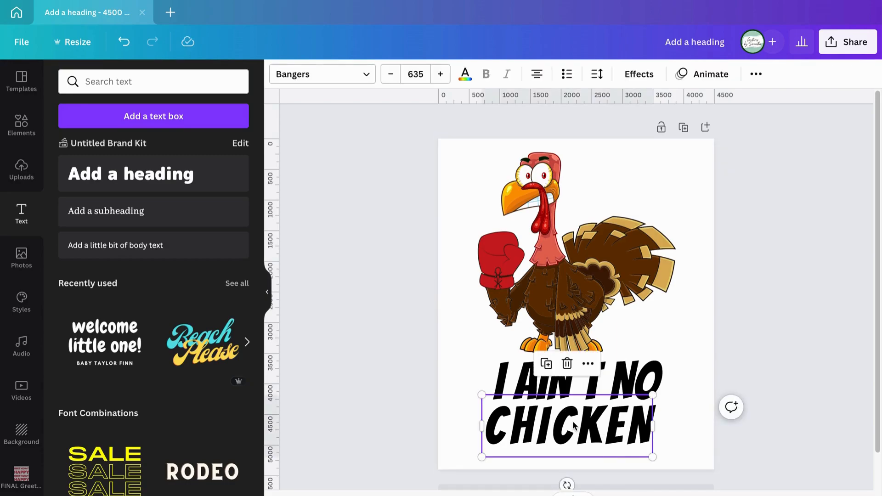
left_click_drag(573, 425, 573, 425)
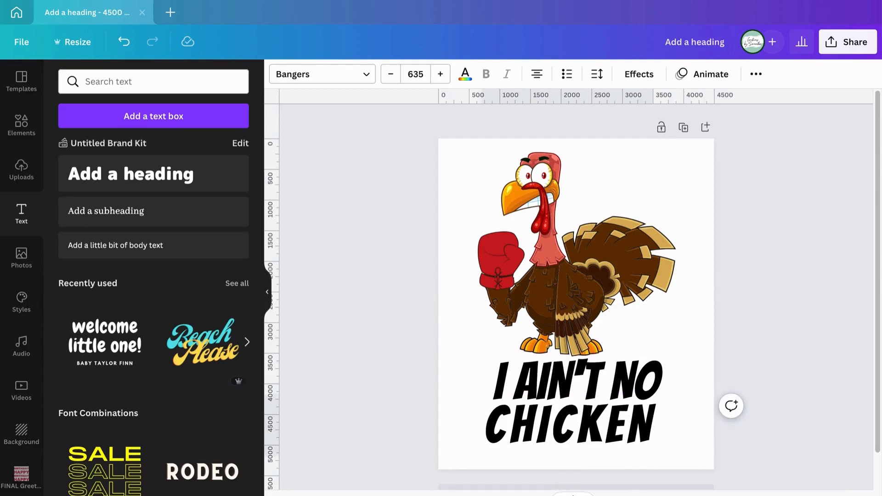
left_click(567, 425)
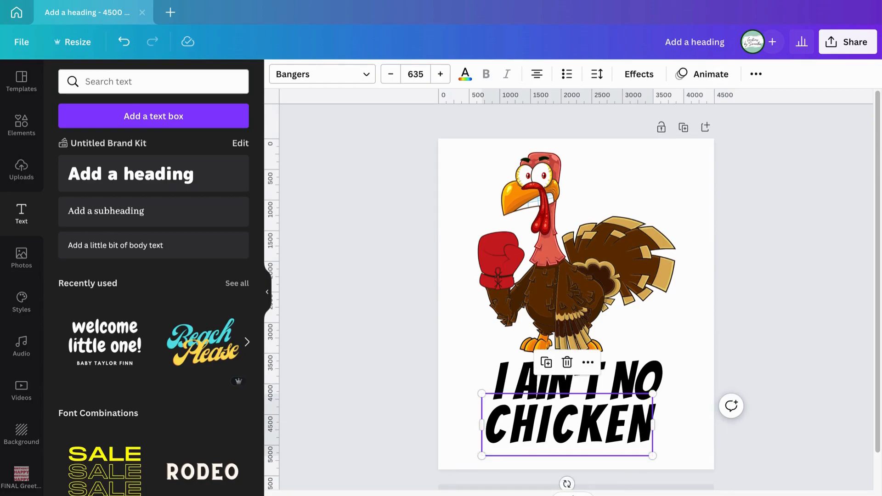
left_click(803, 339)
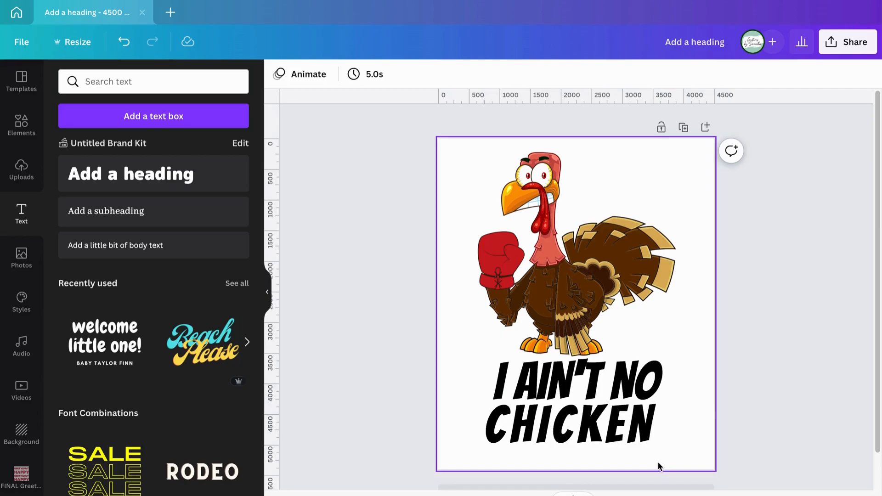
Step: Group the "I AIN'T NO" and "CHICKEN" text lines together
left_click_drag(657, 461, 639, 370)
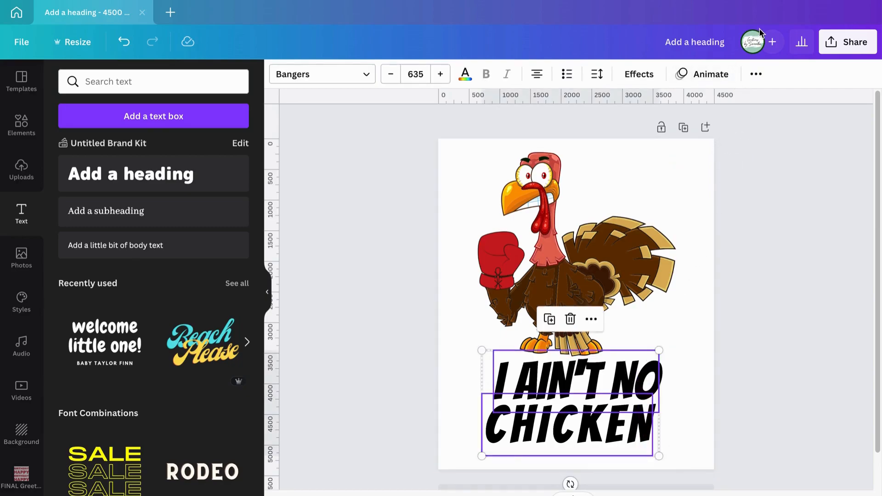
left_click(827, 442)
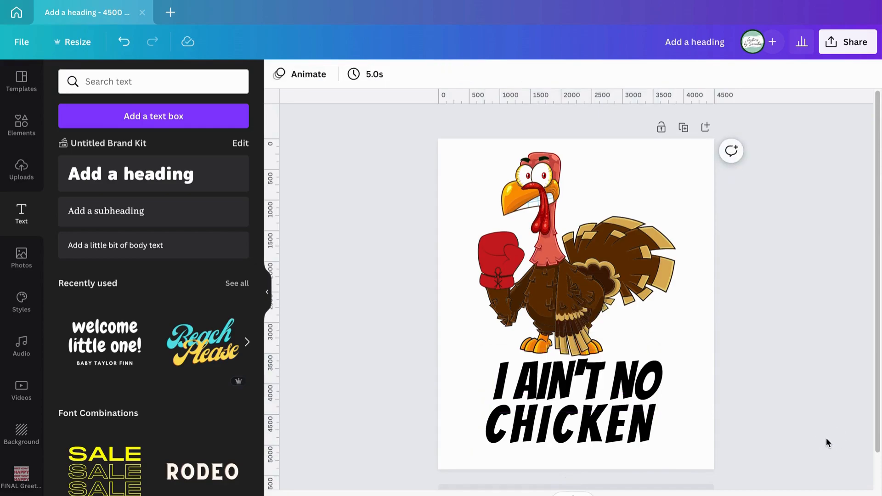
left_click_drag(577, 465, 574, 400)
left_click(756, 74)
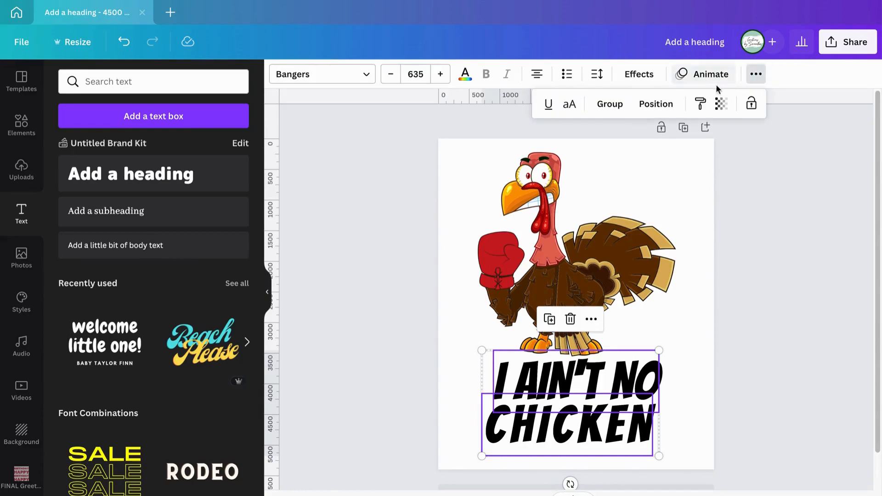
left_click(607, 104)
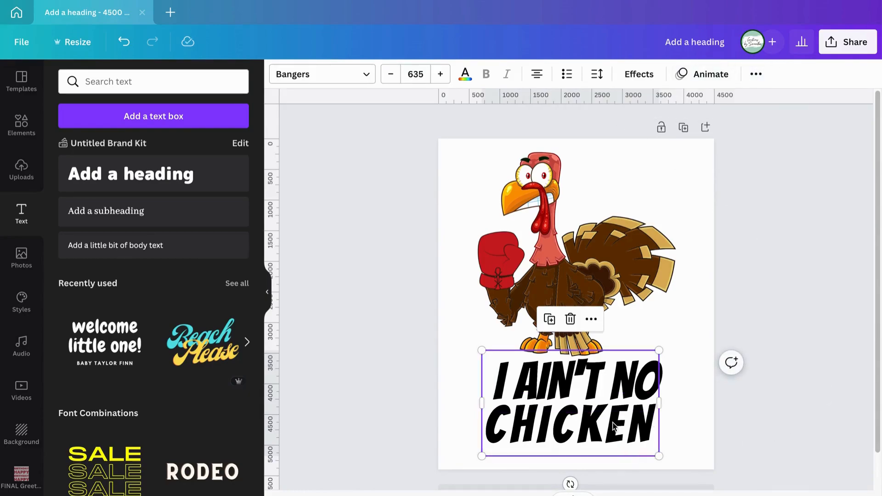
Step: Shift the grouped slogan slightly right so "CHICKEN" sits on the page's vertical centre line
left_click(600, 409)
left_click_drag(600, 409, 607, 408)
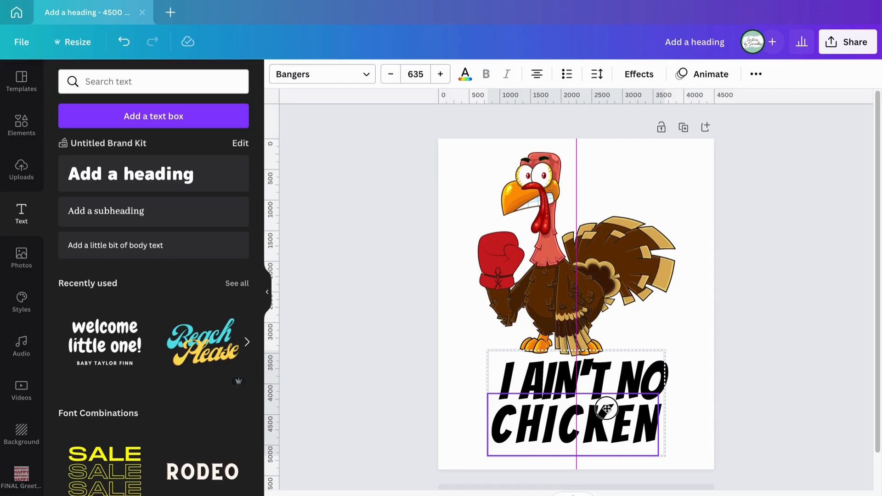
left_click_drag(607, 409, 607, 409)
left_click(799, 377)
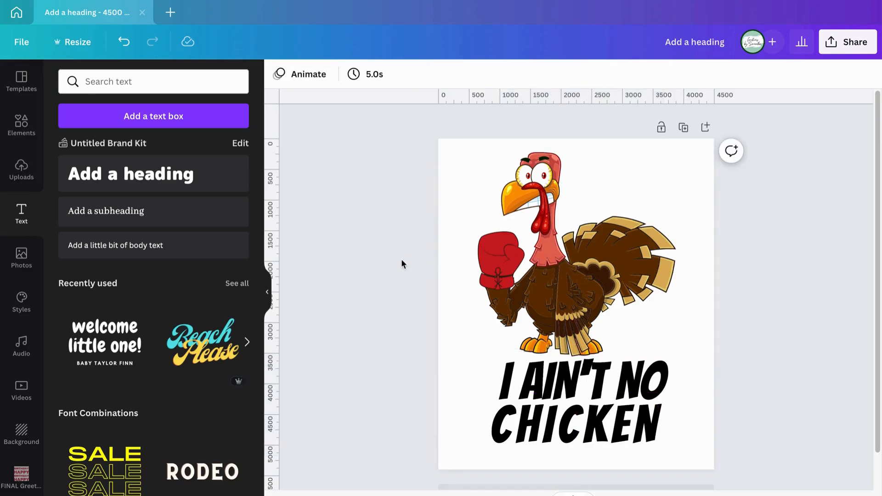
Step: Move the turkey with its boxing glove right so it sits better above the slogan
left_click(539, 272)
left_click_drag(539, 271, 561, 271)
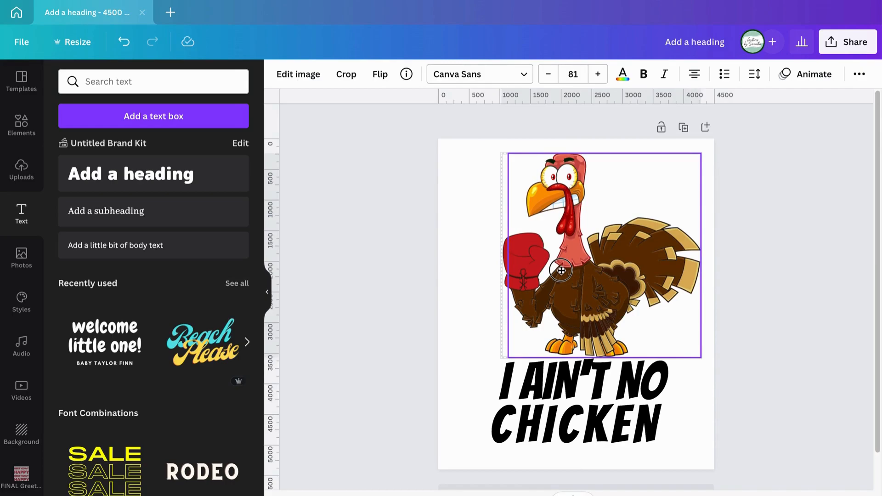
left_click_drag(562, 271, 562, 271)
Step: Select the turkey and the slogan together and shift them left towards the middle of the page
left_click_drag(775, 455, 470, 173)
left_click_drag(598, 260, 592, 261)
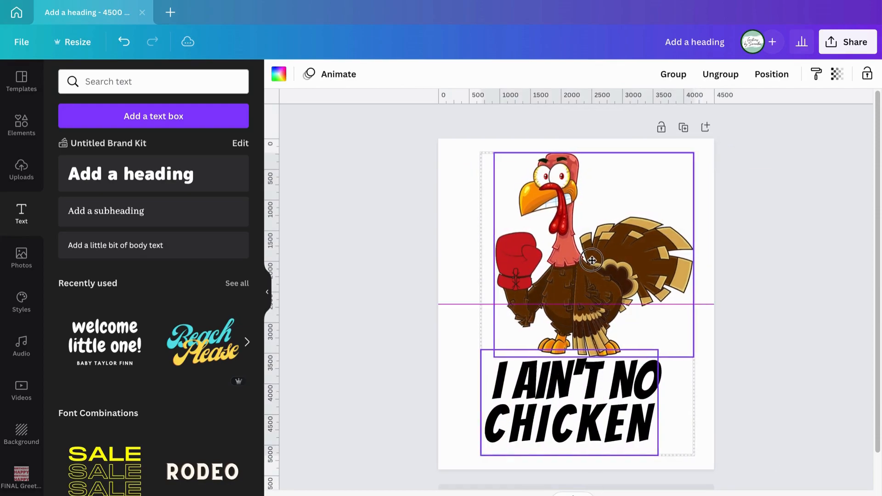
right_click(591, 262)
left_click(812, 251)
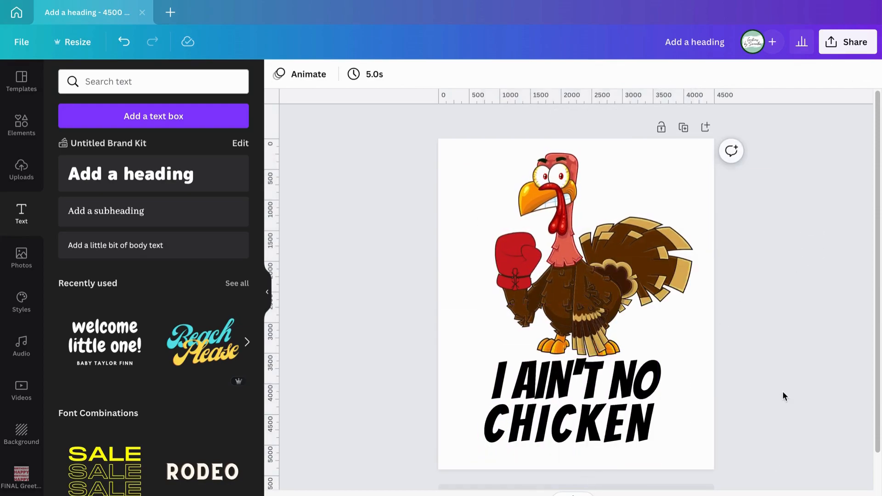
left_click_drag(770, 461, 476, 181)
left_click_drag(536, 266, 533, 267)
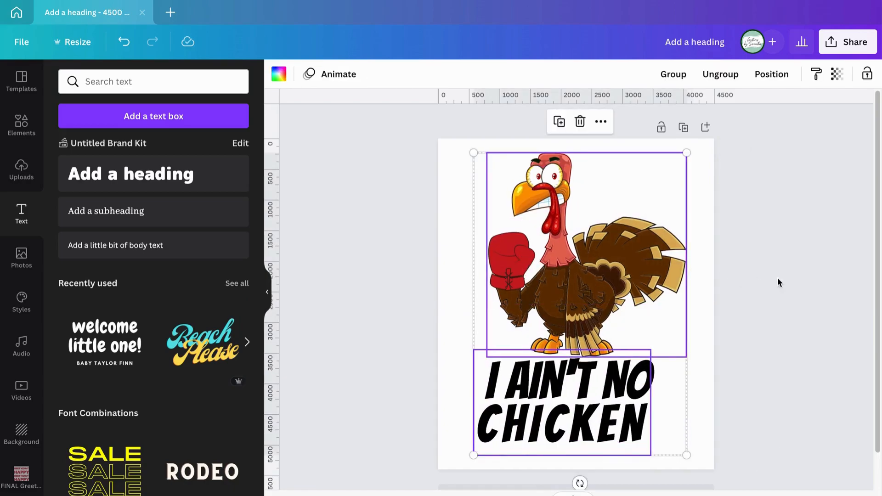
left_click(831, 291)
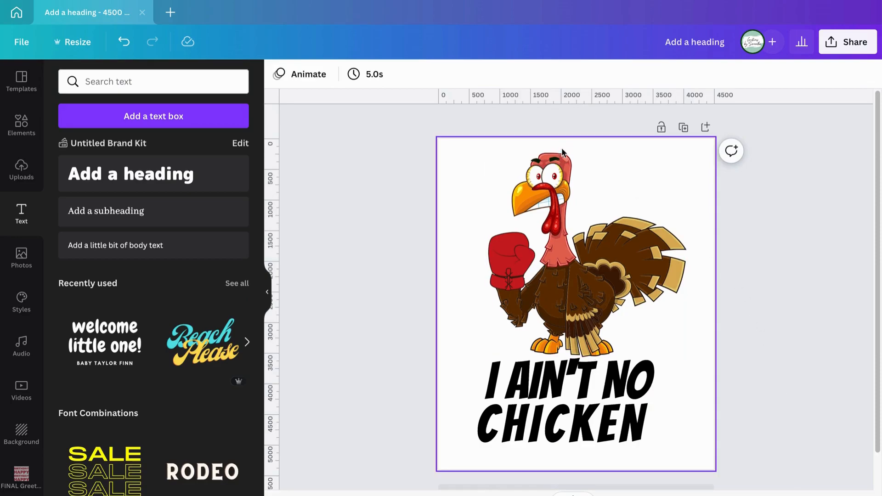
Step: Nudge the turkey and slogan together slightly right to fine-tune their horizontal position on the page
left_click_drag(792, 429, 490, 238)
left_click_drag(772, 444, 415, 137)
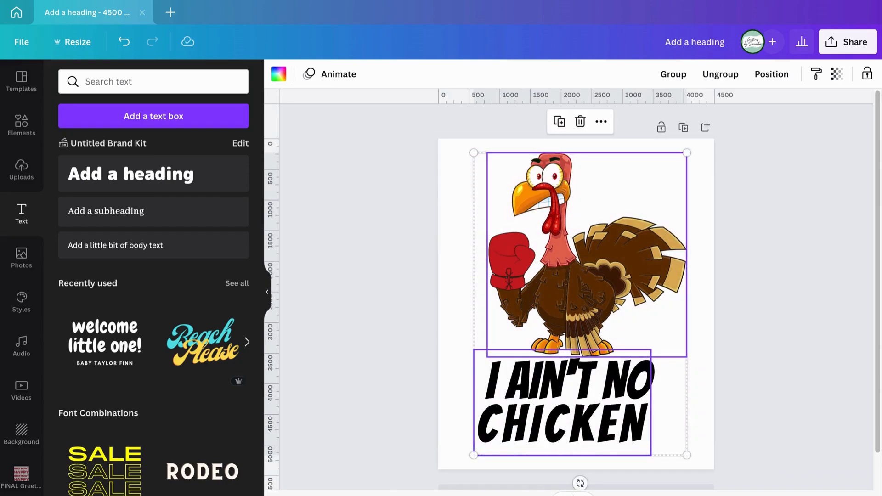
left_click(416, 140)
key("Right")
key("Right")
key("Right")
key("Right")
key("Right")
key("Right")
key("Right")
key("Right")
key("Right")
key("Right")
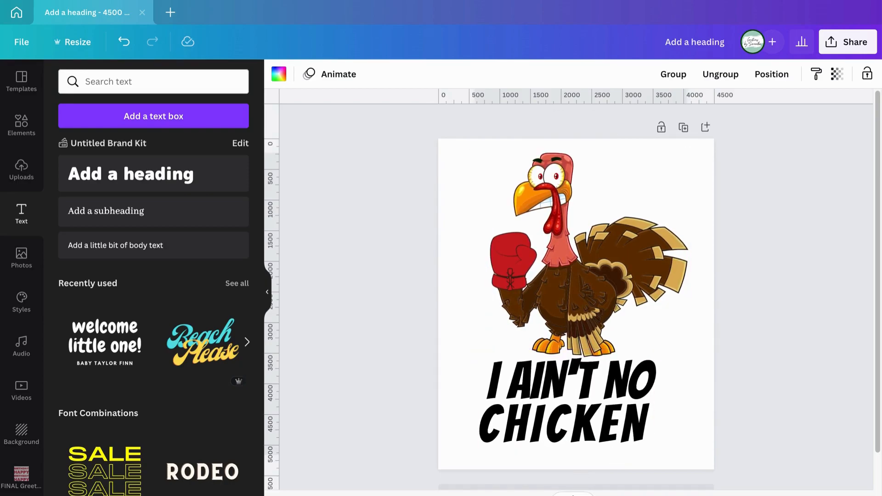
left_click(813, 294)
Step: Group the turkey, the boxing glove and the slogan into one object
left_click_drag(797, 445, 368, 132)
left_click(672, 74)
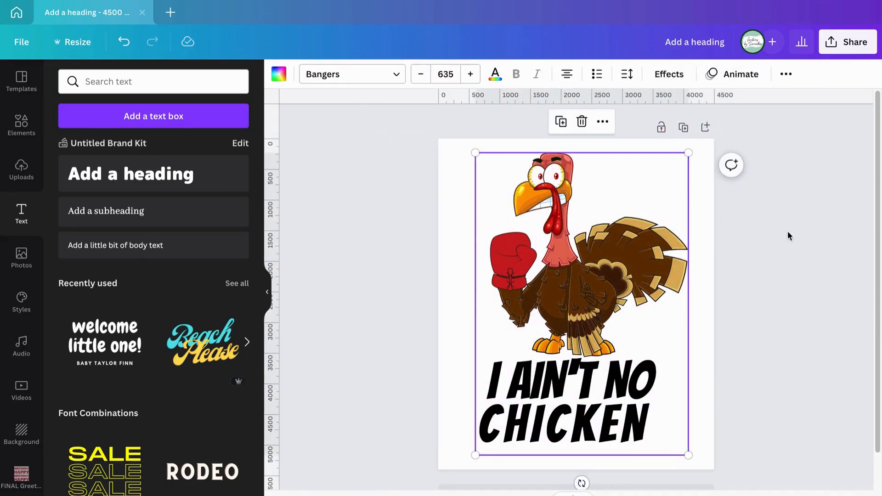
left_click(788, 235)
double_click(588, 288)
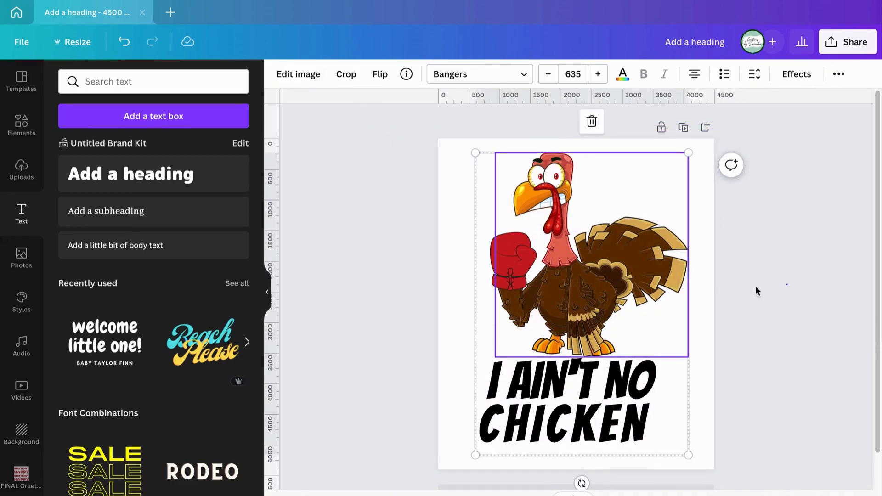
left_click(777, 290)
double_click(660, 171)
key("Escape")
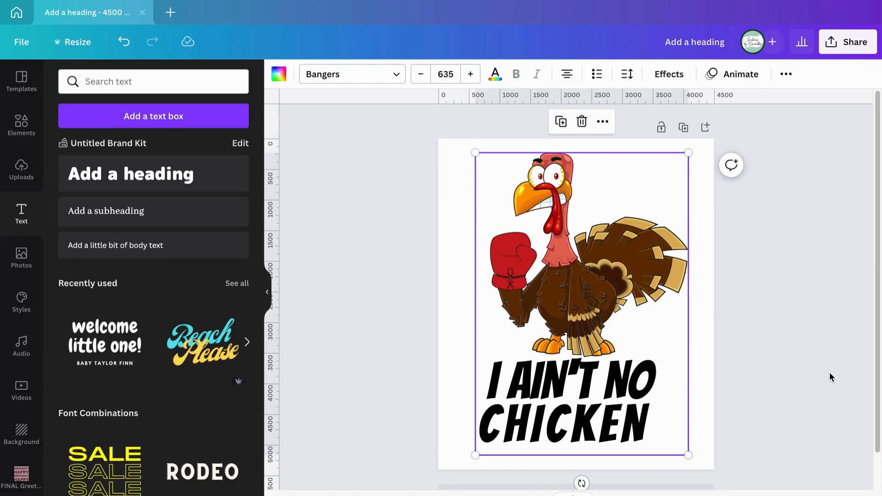
left_click(820, 348)
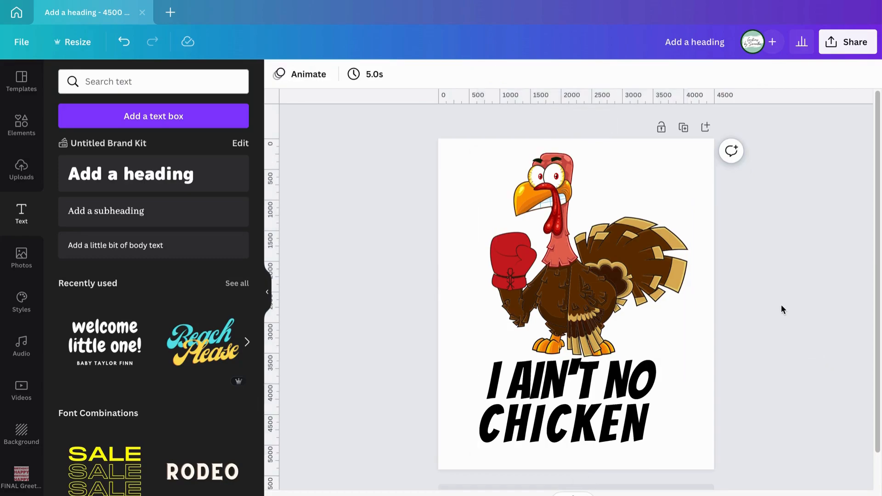
Step: Download the design as a PNG at size 1 with a transparent background
left_click(827, 48)
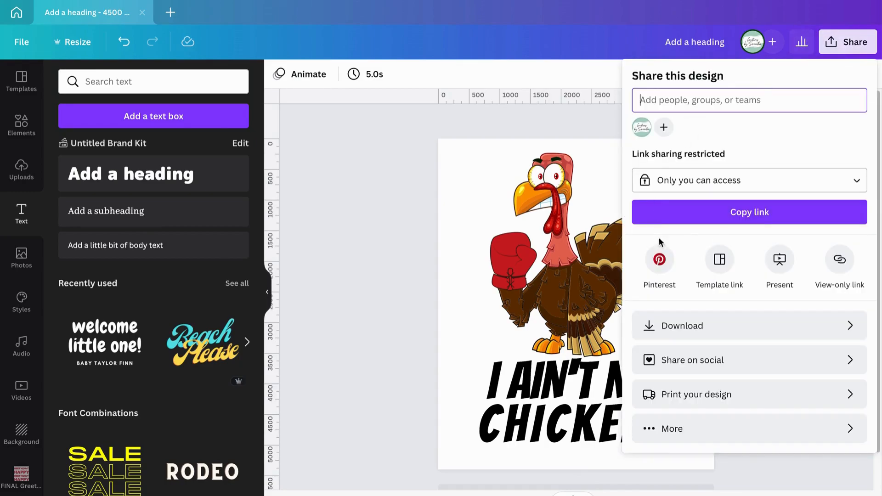
left_click(712, 340)
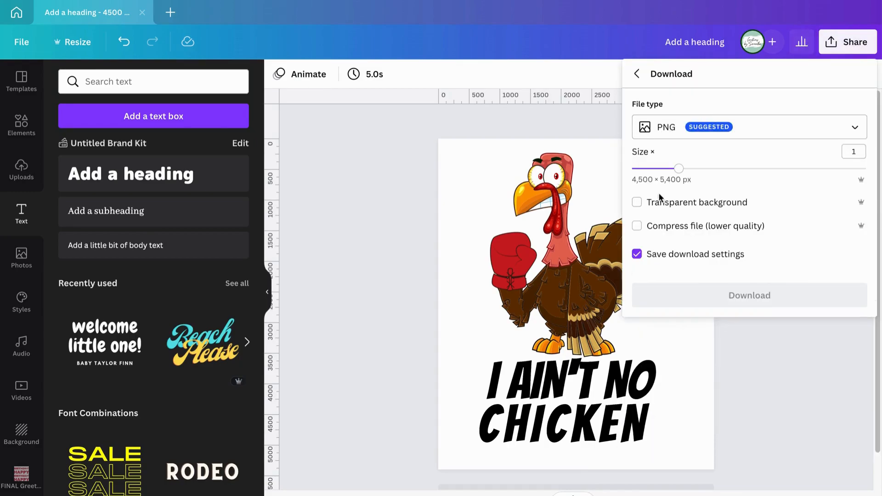
left_click(655, 208)
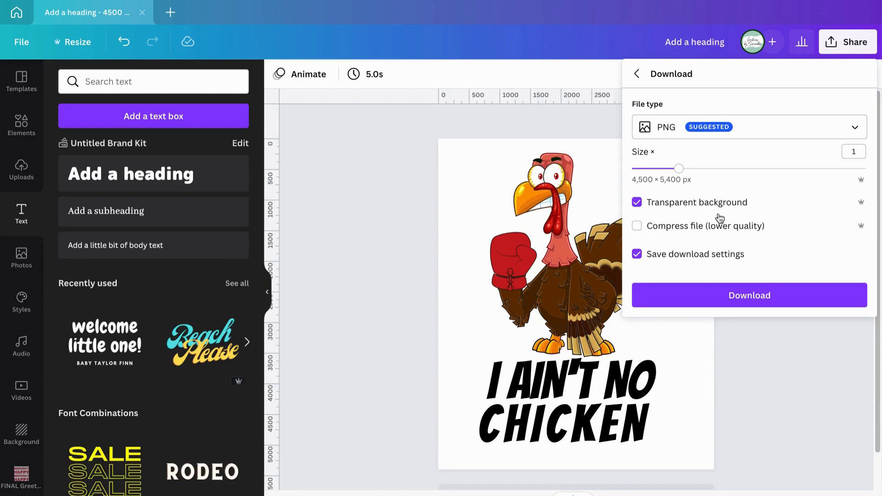
left_click(732, 297)
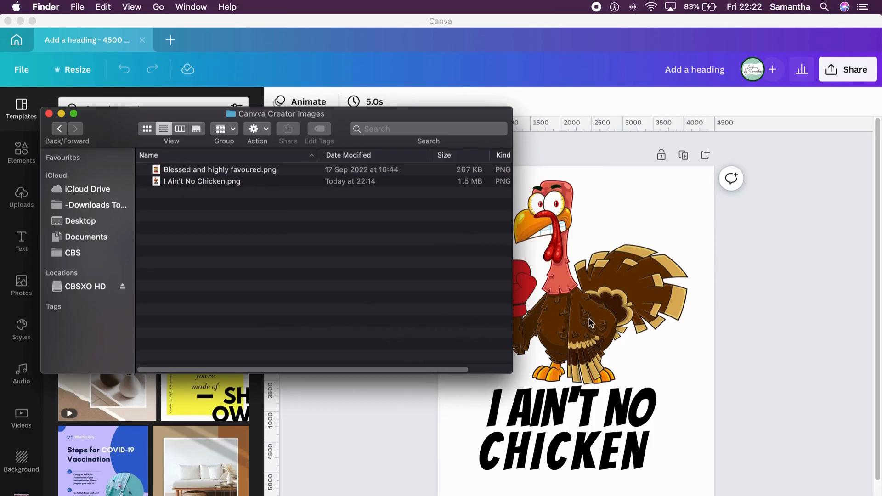
Step: Open I Ain't No Chicken.png from the Canvva Creator Images folder
double_click(211, 182)
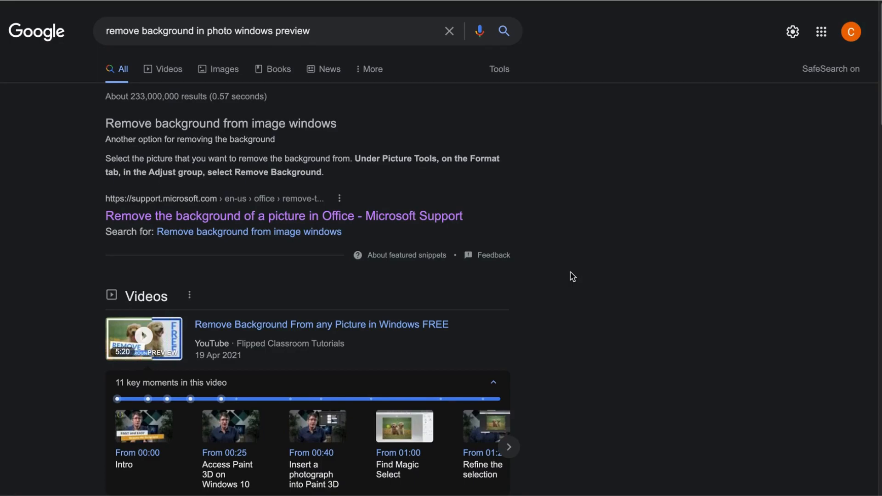
Step: Examine the Microsoft Support article on removing the background of a picture in Office from the Google results
triple_click(252, 30)
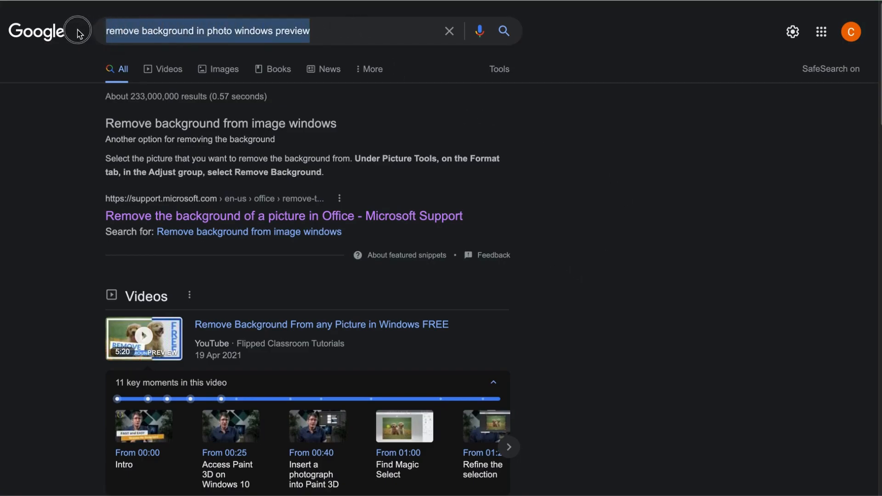
left_click(194, 220)
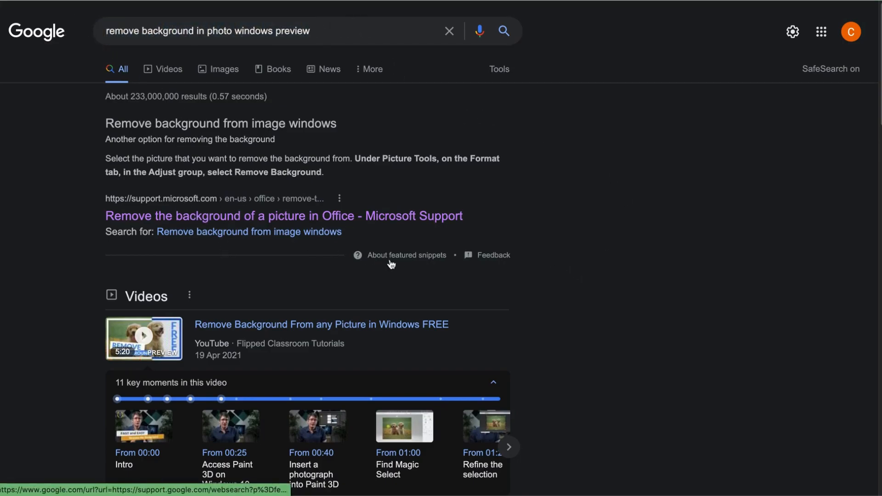
left_click(324, 218)
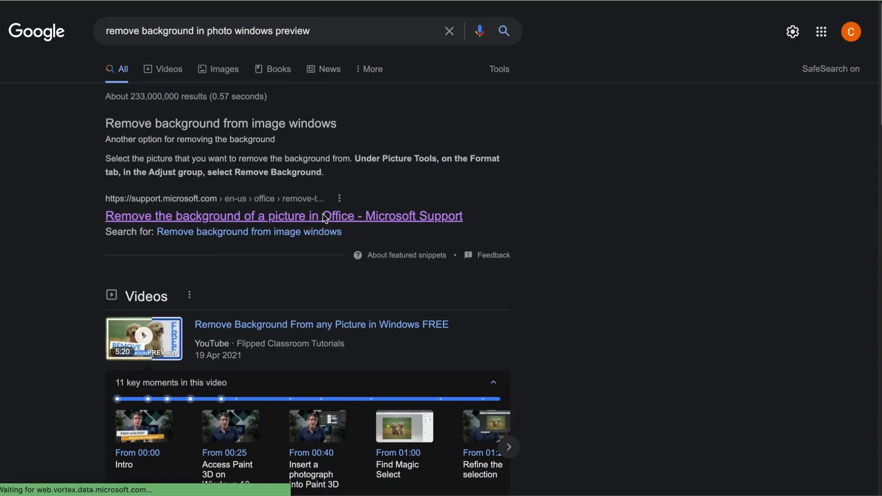
scroll(264, 224, "up", 4)
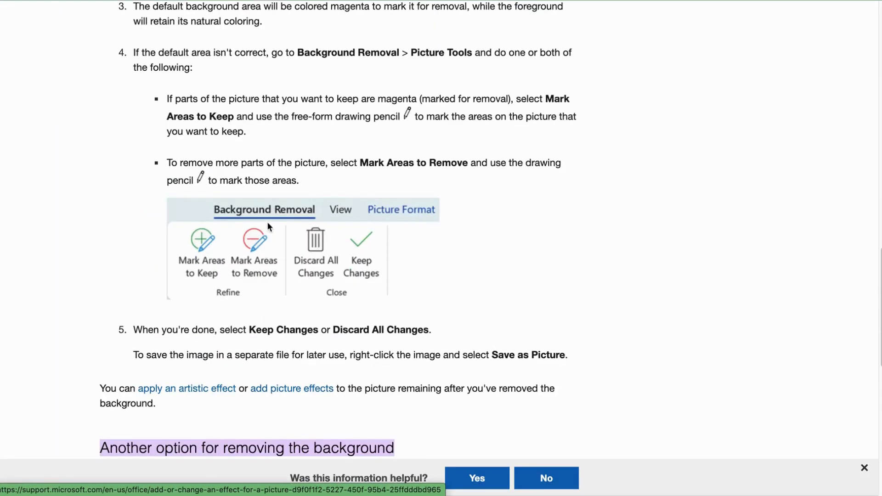
scroll(257, 239, "up", 7)
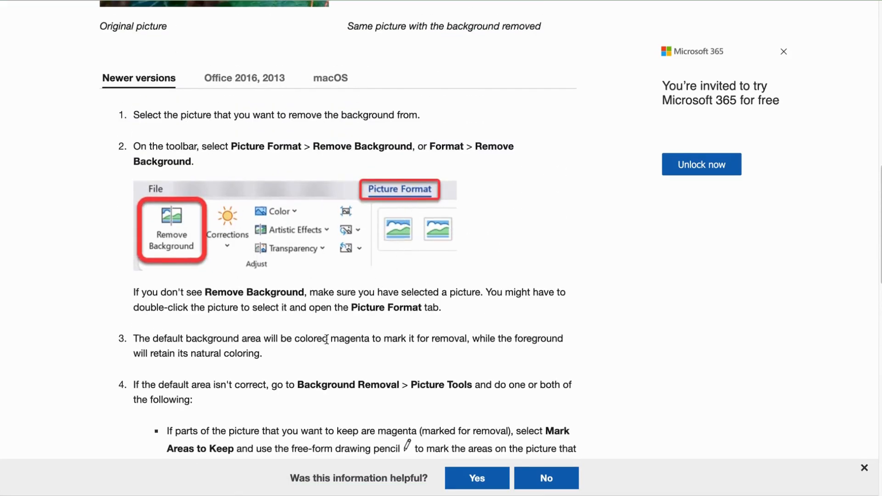
scroll(332, 359, "down", 1)
scroll(334, 355, "down", 2)
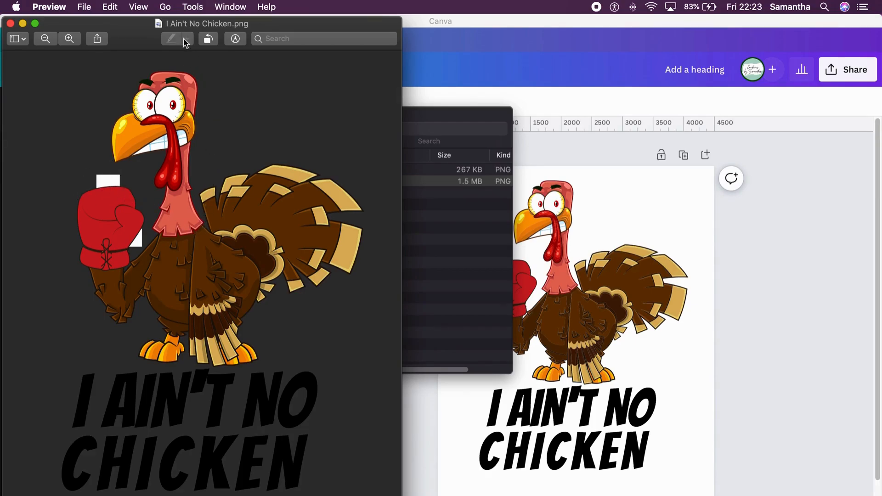
Step: Enlarge the image window to fill the screen and show the Markup toolbar
mouse_move(141, 42)
left_mouse_down()
mouse_move(239, 48)
mouse_move(181, 35)
mouse_move(131, 39)
left_mouse_up()
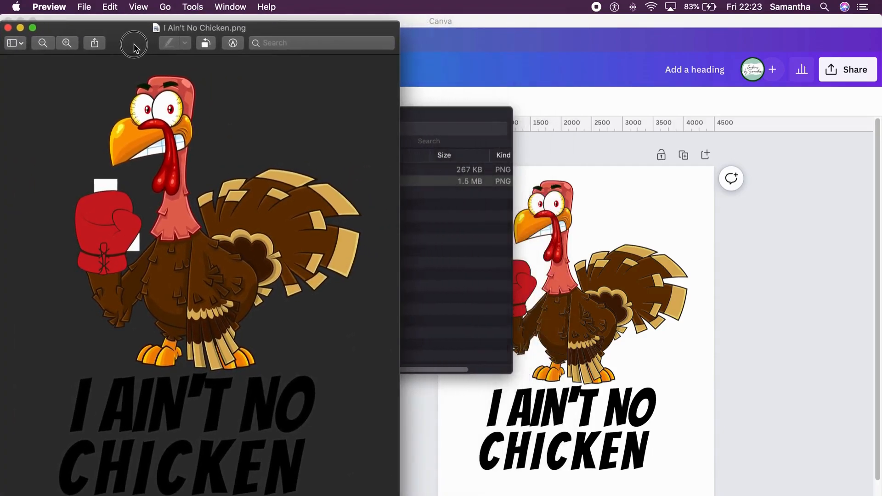
double_click(131, 39)
left_click(138, 7)
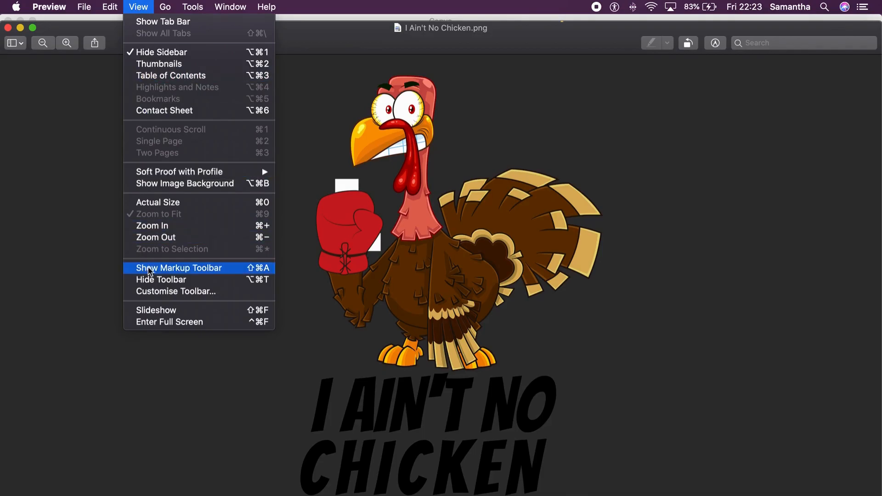
left_click(220, 271)
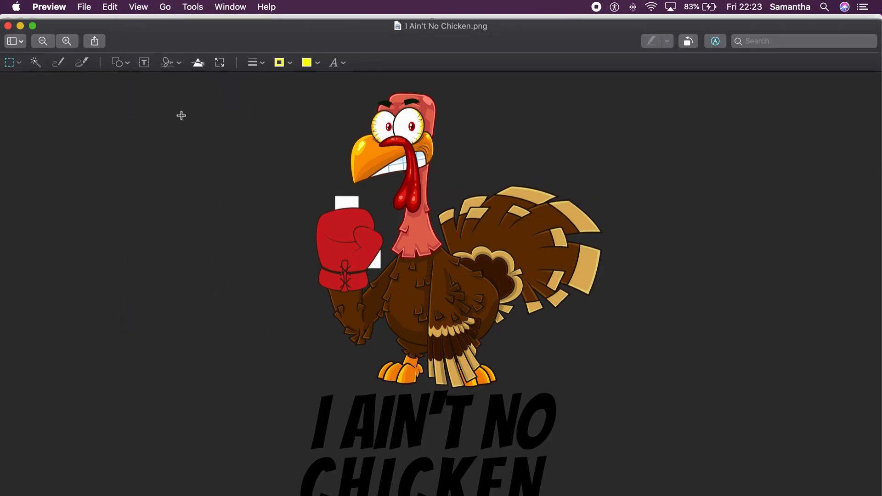
Step: Remove the white patch above the boxing glove with Instant Alpha
left_click(36, 65)
left_click_drag(337, 201, 349, 202)
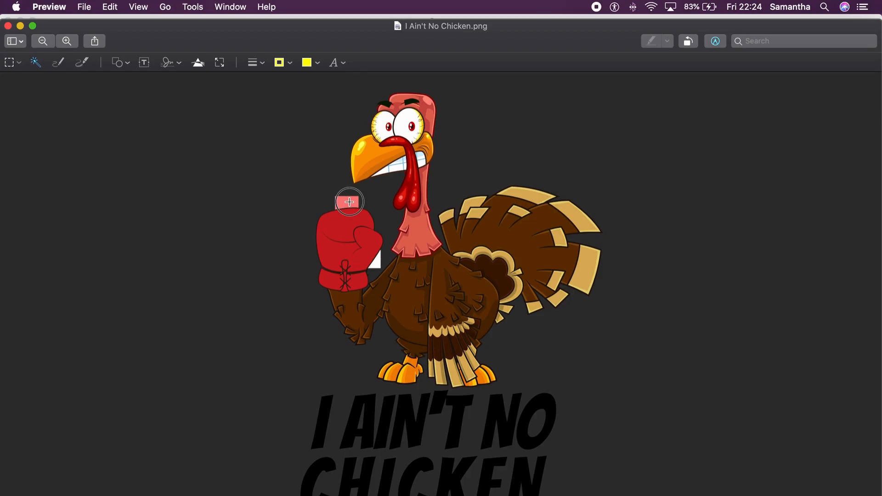
left_click_drag(349, 202, 349, 202)
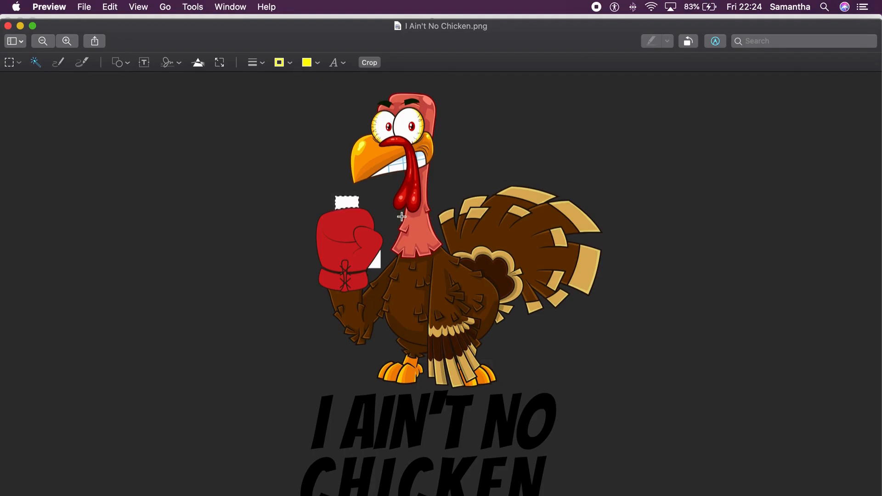
key("Delete")
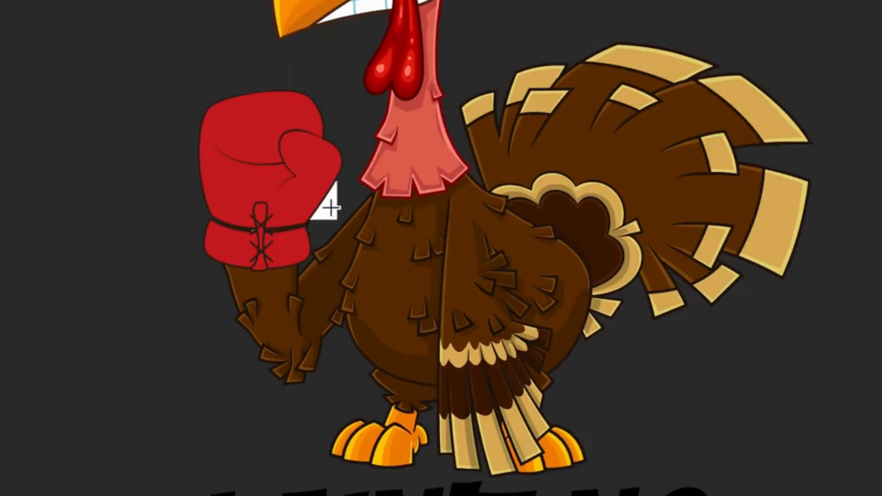
Step: Select and delete the white patch between the boxing glove and the turkey's wing
left_click(329, 211)
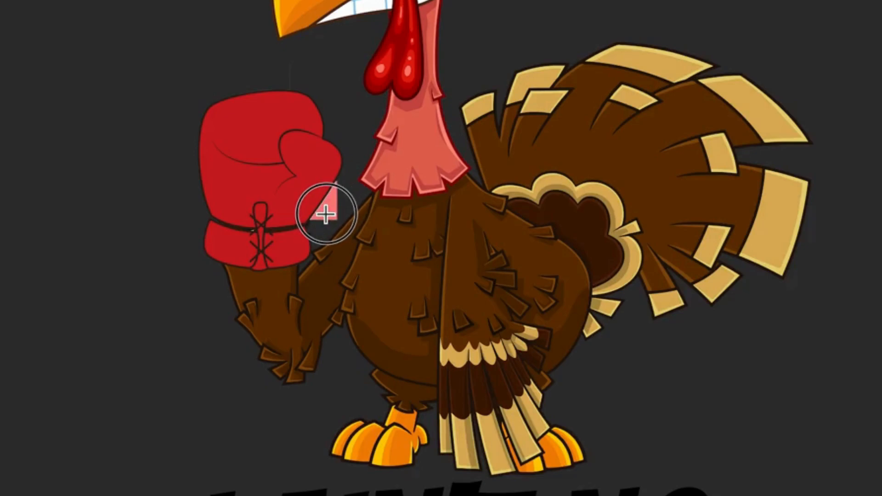
key("q")
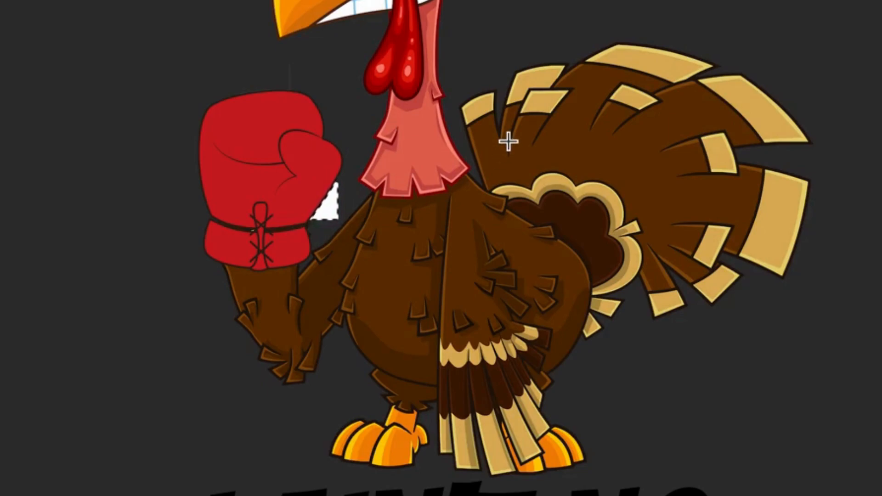
key("Delete")
key("ctrl+d")
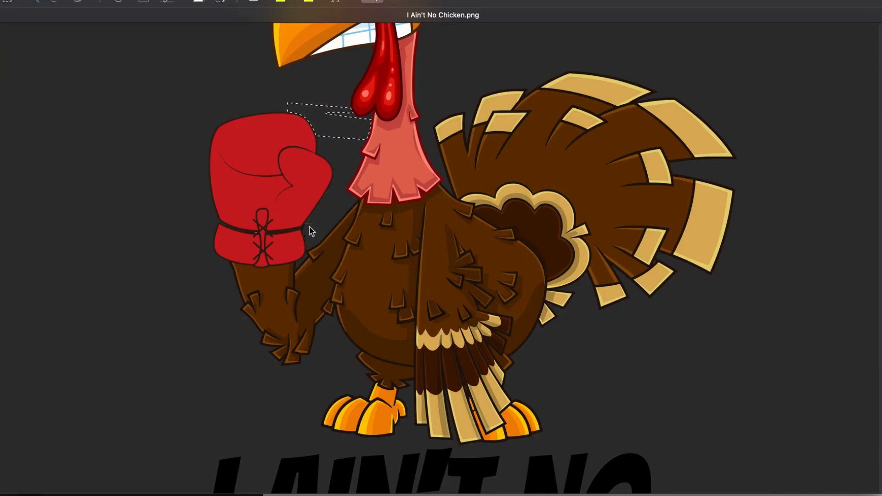
Step: Erase the leftover traces of the white patch above the boxing glove with Instant Alpha
left_click(329, 96)
left_click_drag(320, 221, 312, 230)
left_click_drag(293, 109, 314, 109)
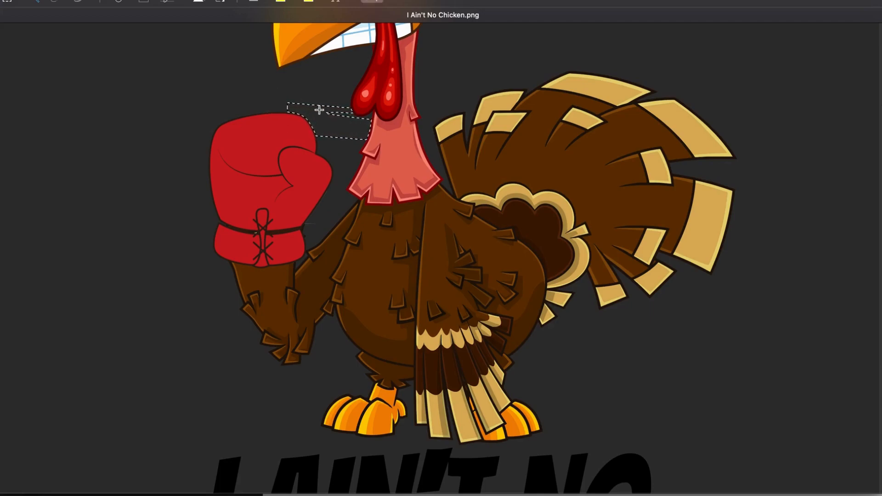
key("Delete")
left_click_drag(286, 106, 278, 97)
key("Delete")
left_click_drag(286, 107, 281, 98)
key("Delete")
left_click_drag(291, 114, 293, 117)
key("BackSpace")
Step: Erase the leftover traces of white beside the boxing glove's cuff
left_click(307, 224)
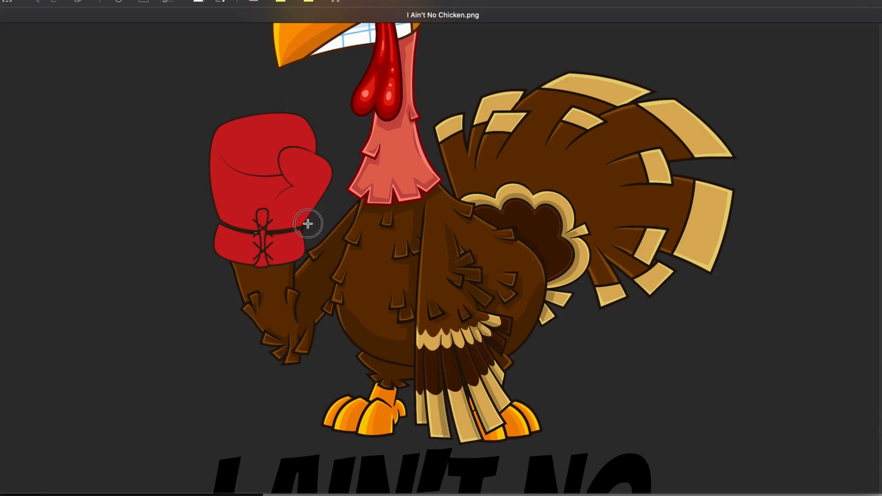
left_click(311, 224)
key("Delete")
left_click_drag(315, 224, 309, 222)
key("Delete")
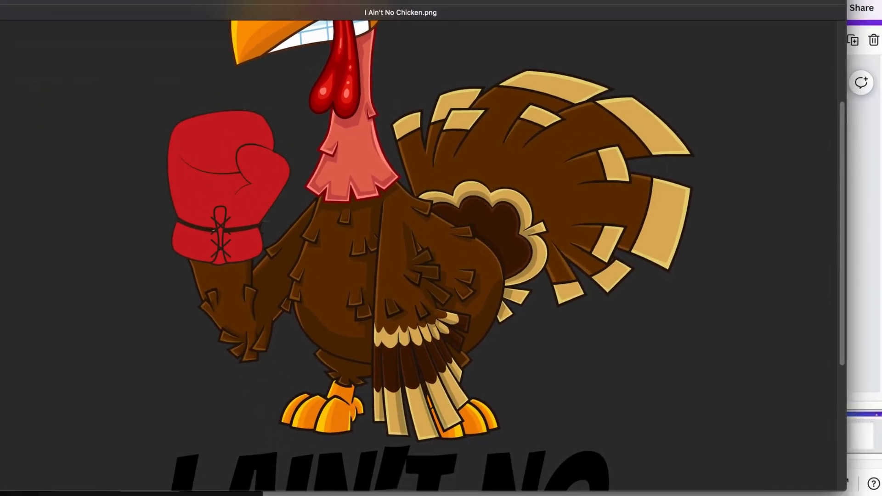
Step: Try to erase the faint remaining line beside the boxing glove's cuff with further Instant Alpha selections
left_click_drag(265, 222, 262, 221)
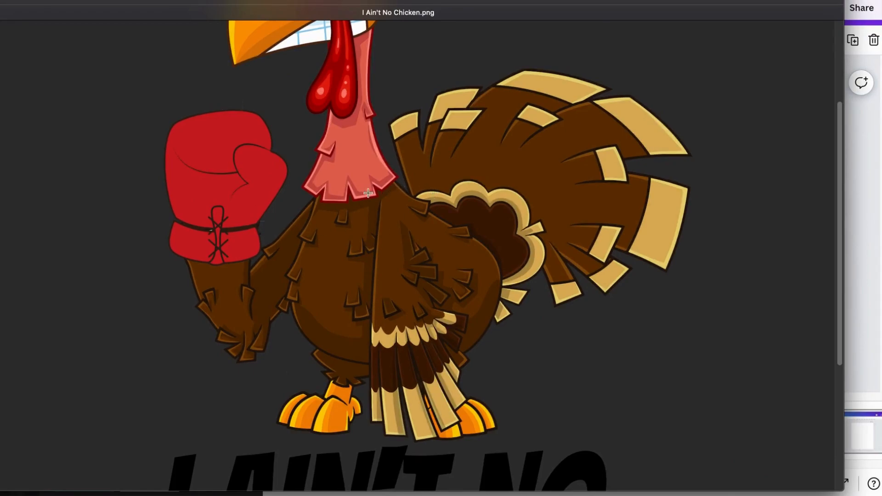
left_click_drag(261, 222, 262, 227)
key("Delete")
key("super+z")
left_click_drag(281, 207, 270, 217)
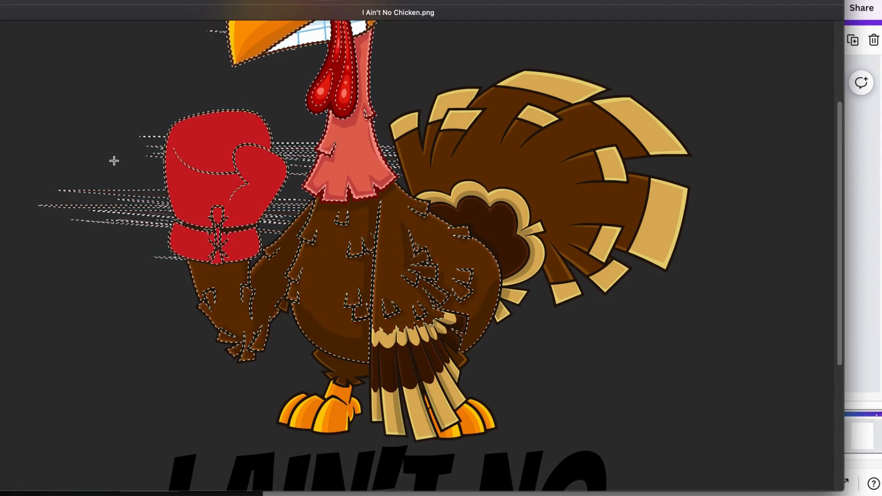
key("Delete")
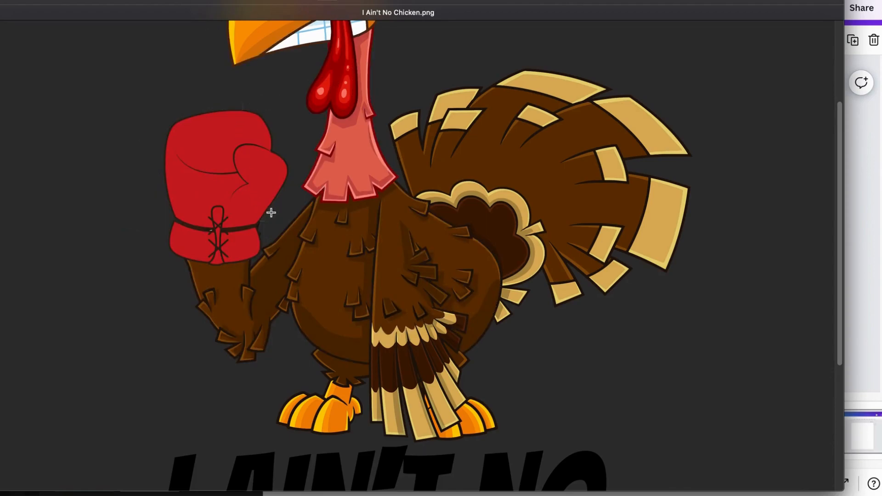
left_click(262, 222)
left_click(259, 221)
left_click_drag(262, 223, 263, 212)
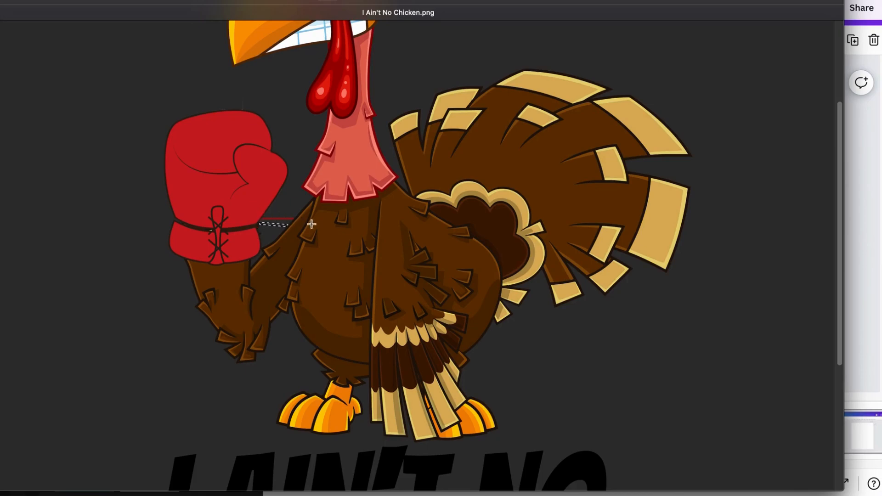
left_click(365, 233)
Step: Check the whole image and clear the remaining background residue around the boxing glove
scroll(340, 163, "down", 5)
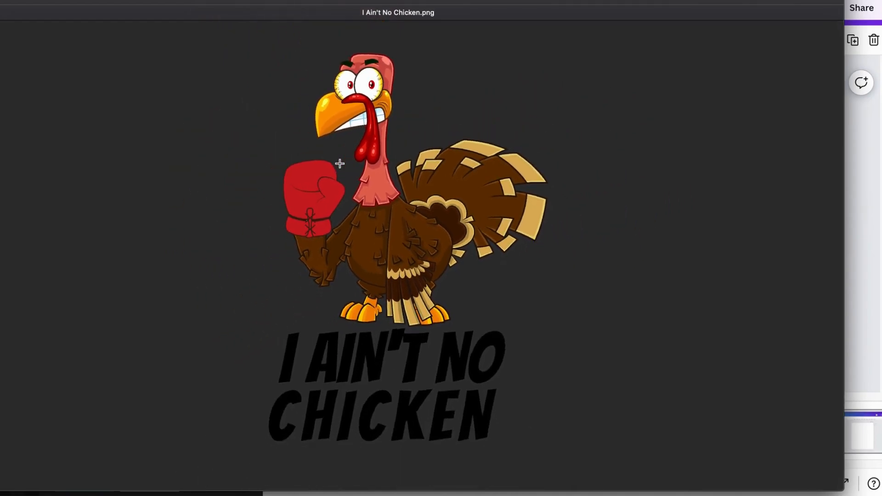
scroll(339, 164, "down", 3)
scroll(339, 164, "up", 6)
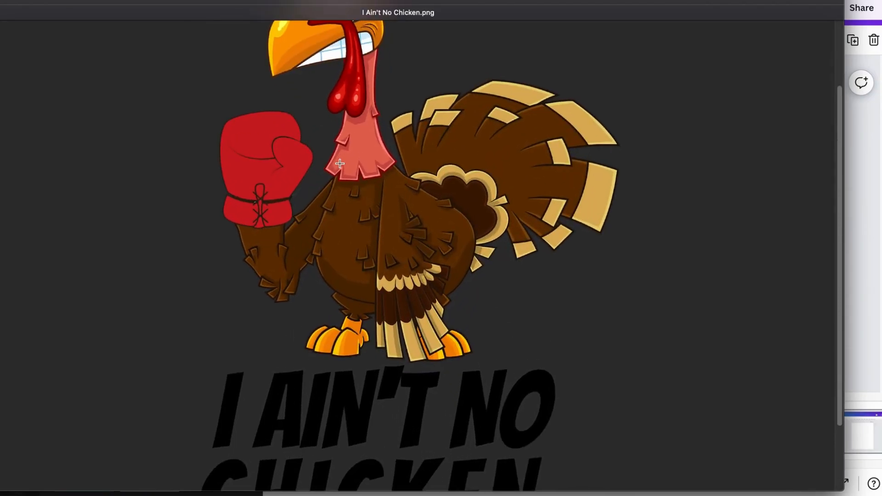
scroll(339, 163, "down", 3)
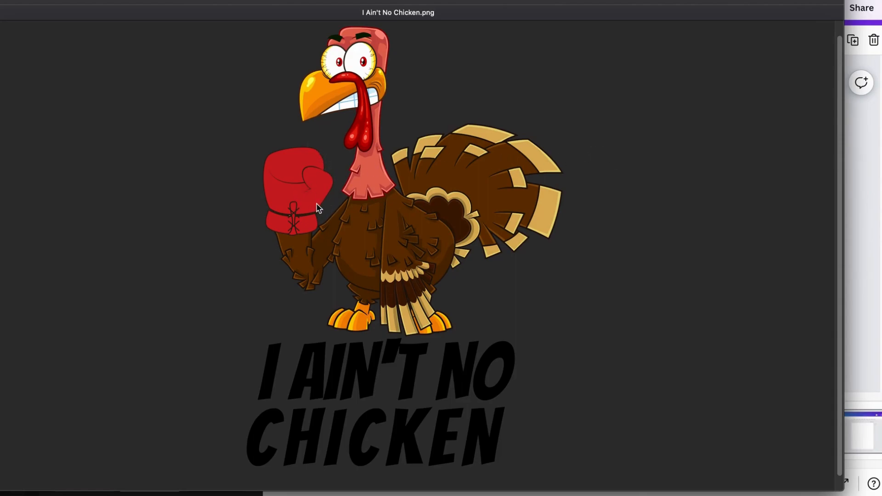
left_click(285, 139)
left_click_drag(324, 220, 325, 220)
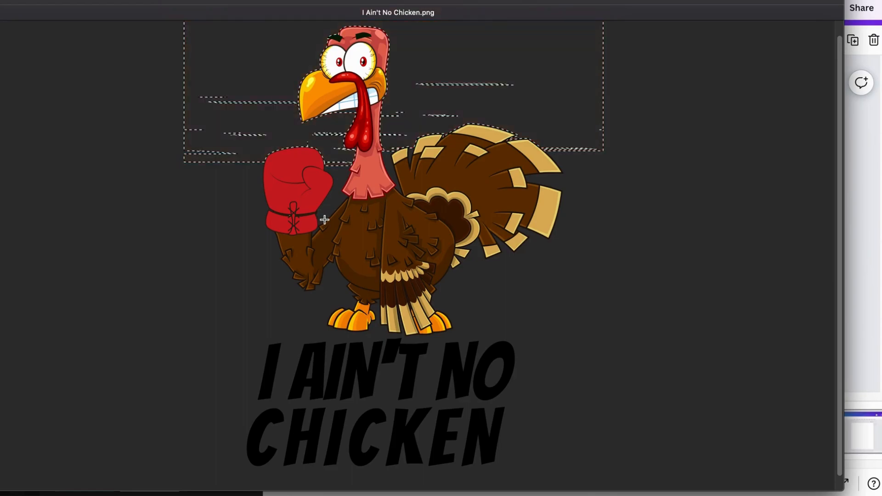
key("Delete")
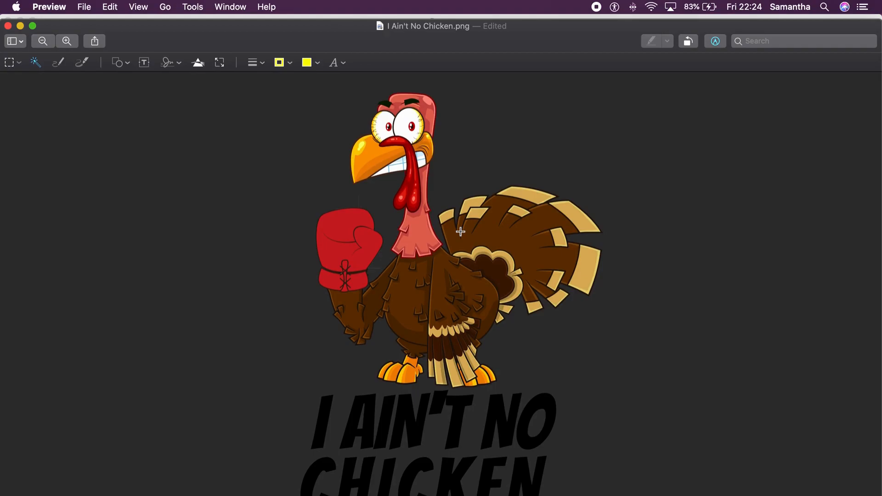
Step: Save the edited image and close it
left_click(88, 11)
left_click(87, 10)
left_click(87, 9)
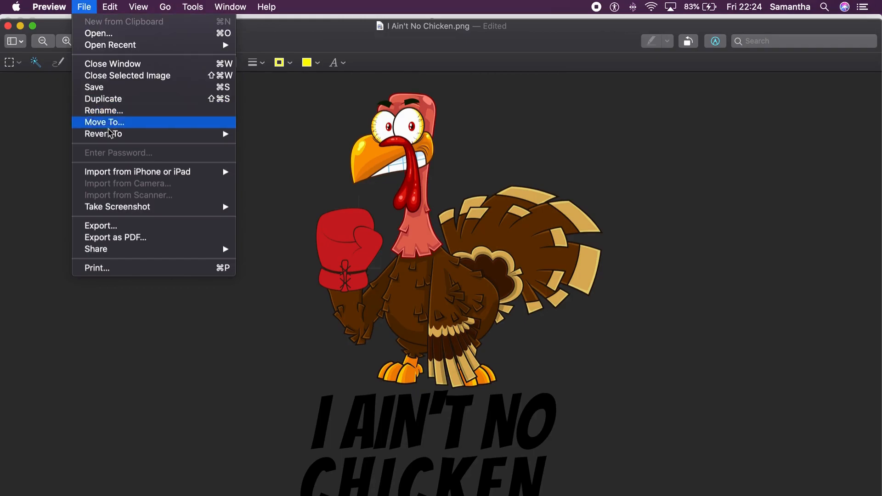
left_click(109, 86)
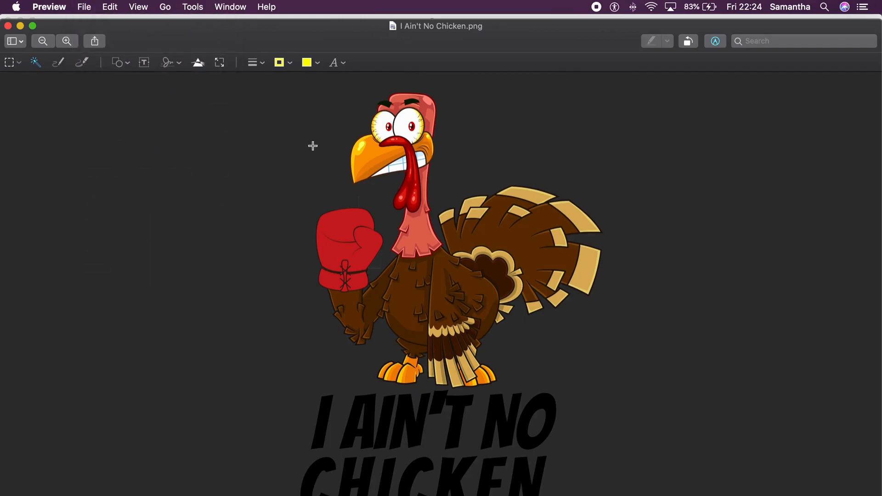
left_click(8, 26)
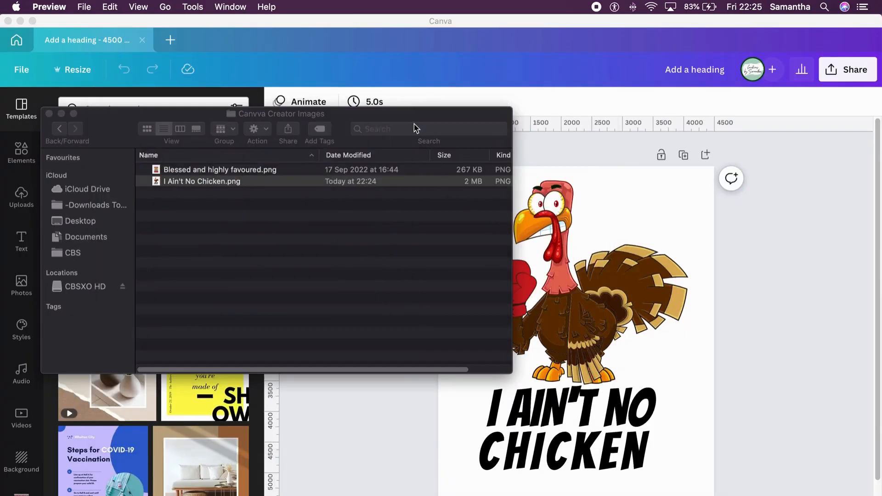
Step: Switch back to Canva and add a blank second page to the design
left_click(418, 91)
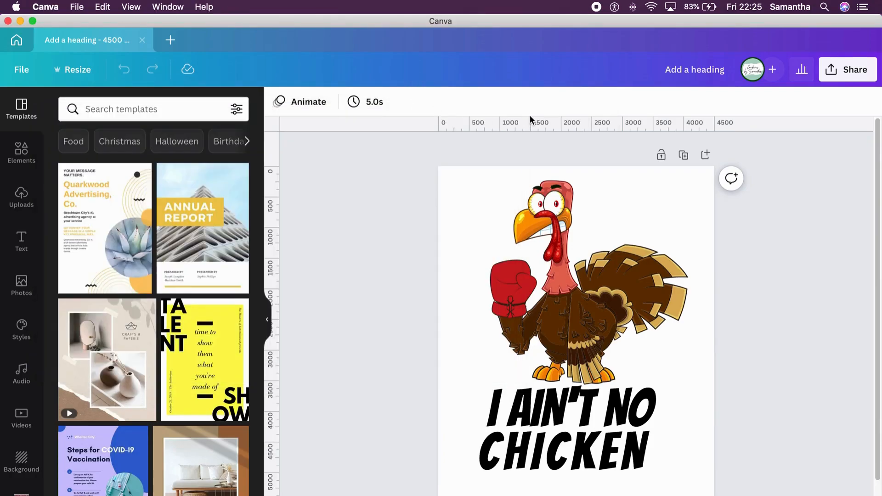
left_click(706, 155)
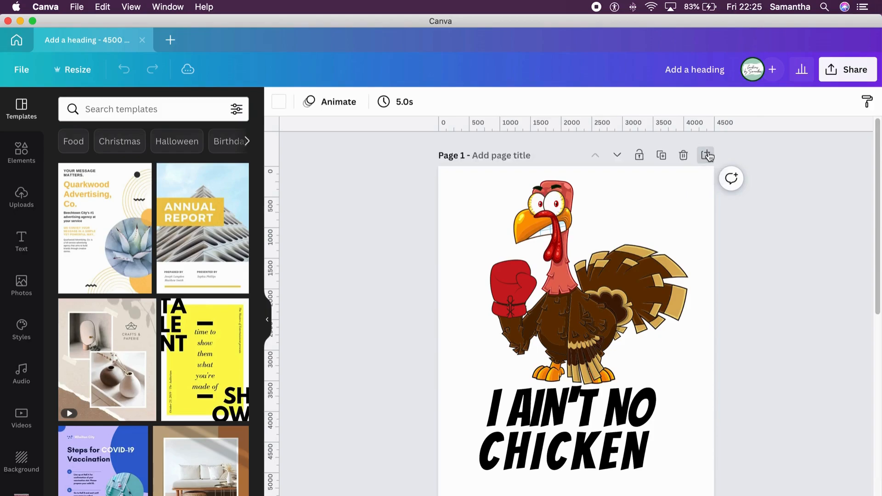
Step: Search the photo elements for "t-shirt black" and add the photo of a man in a black T-shirt and jeans to page 2
left_click(22, 158)
left_click(113, 107)
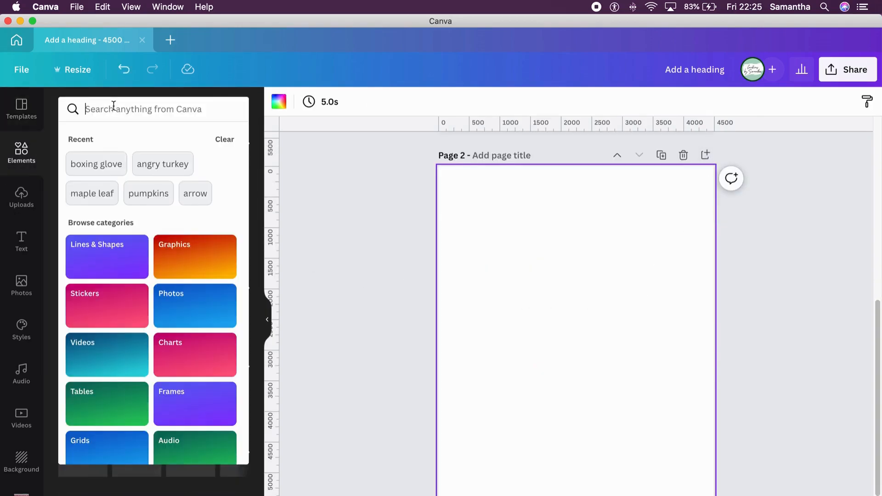
type("t-shirt black")
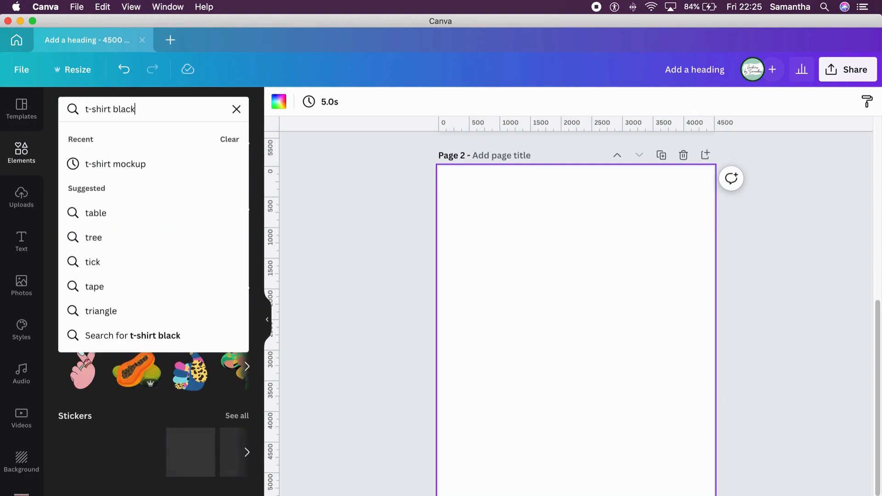
key("Return")
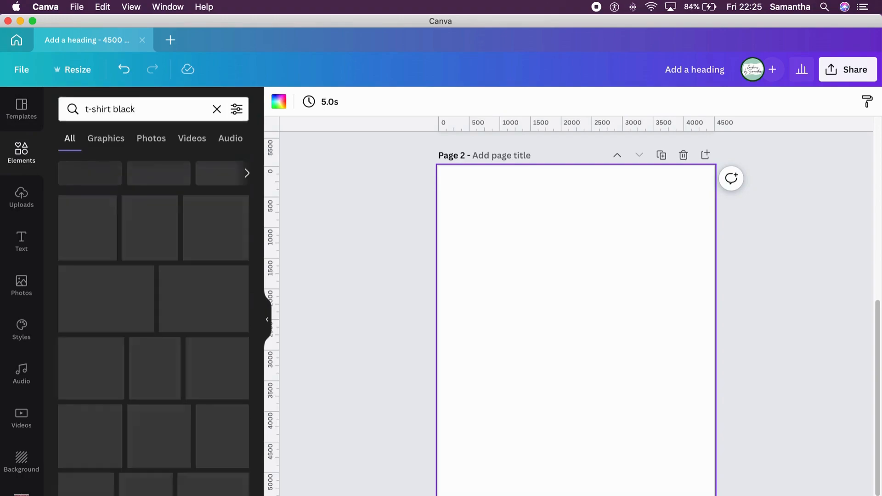
left_click(147, 140)
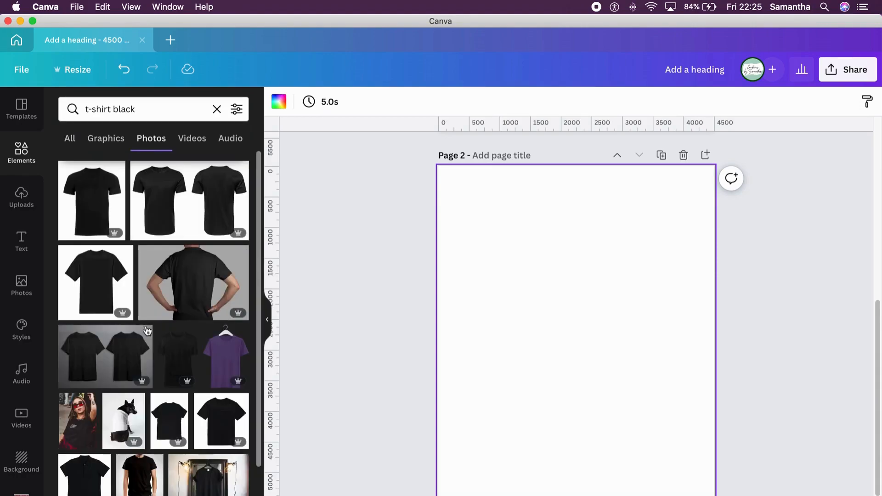
scroll(146, 468, "down", 1)
left_click(145, 467)
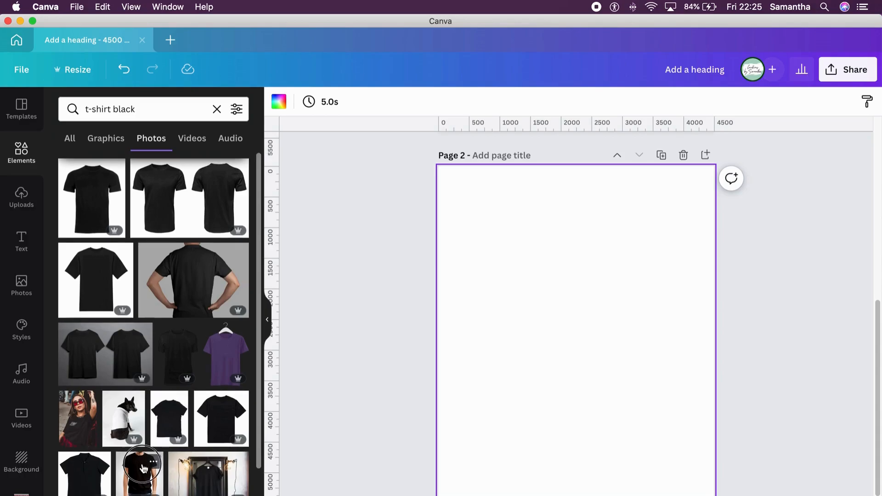
Step: Position and enlarge the black T-shirt photo so it fills the whole of page 2
left_click_drag(571, 333, 544, 294)
left_click_drag(660, 423, 714, 485)
left_click_drag(592, 480, 575, 495)
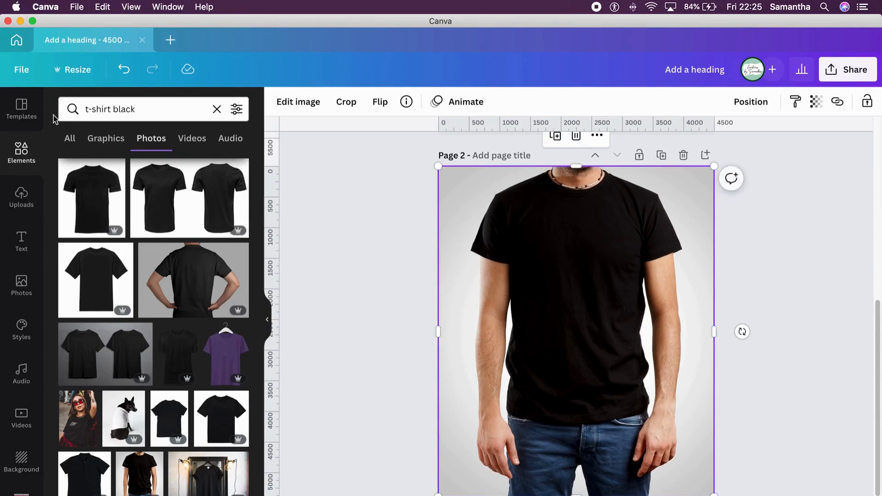
Step: Upload the file I Ain't No Chicken.png and place it over the black T-shirt photo on page 2
left_click(15, 211)
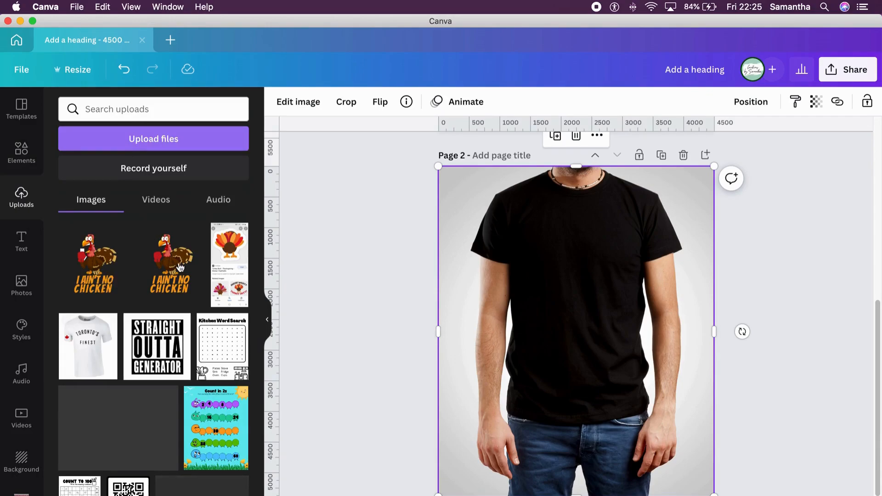
left_click(154, 146)
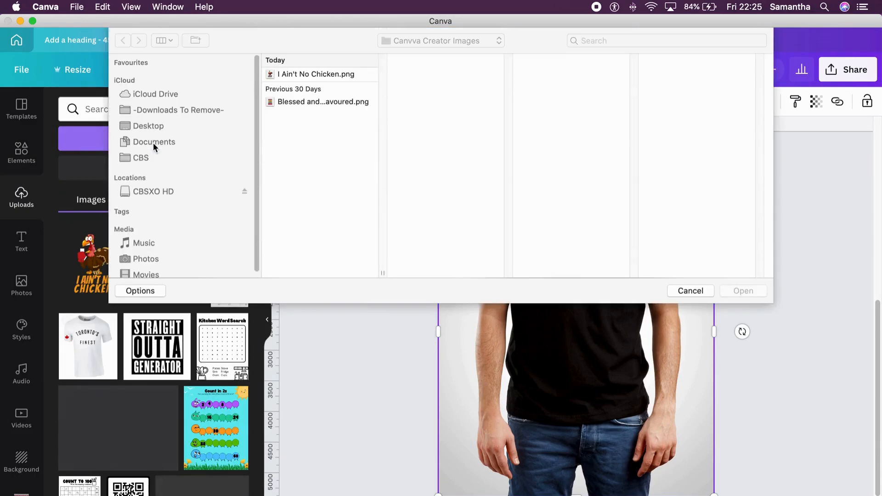
left_click(303, 75)
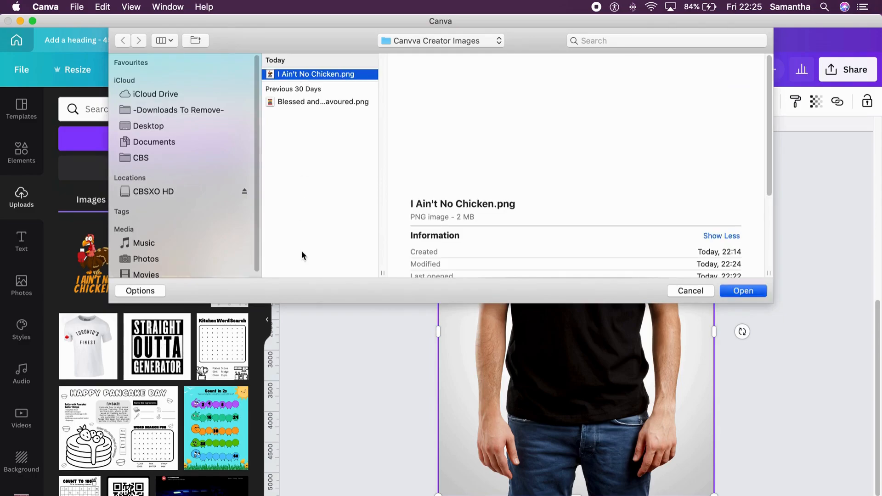
key("Return")
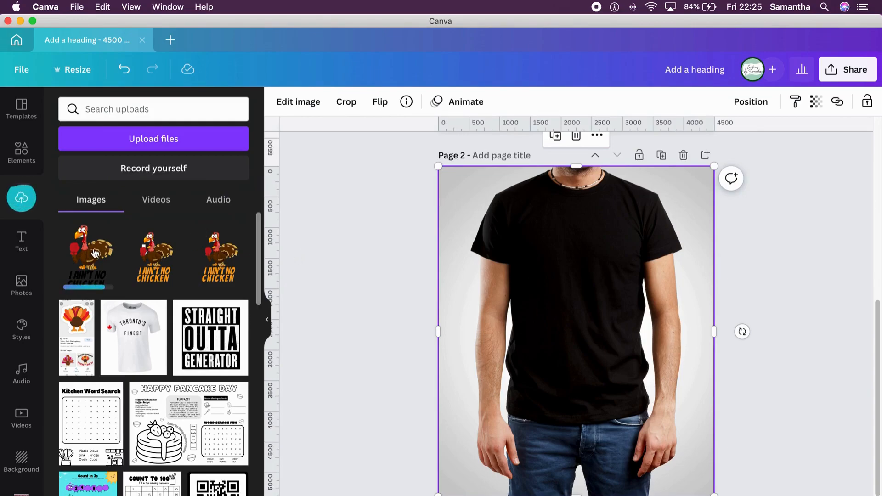
left_click(115, 253)
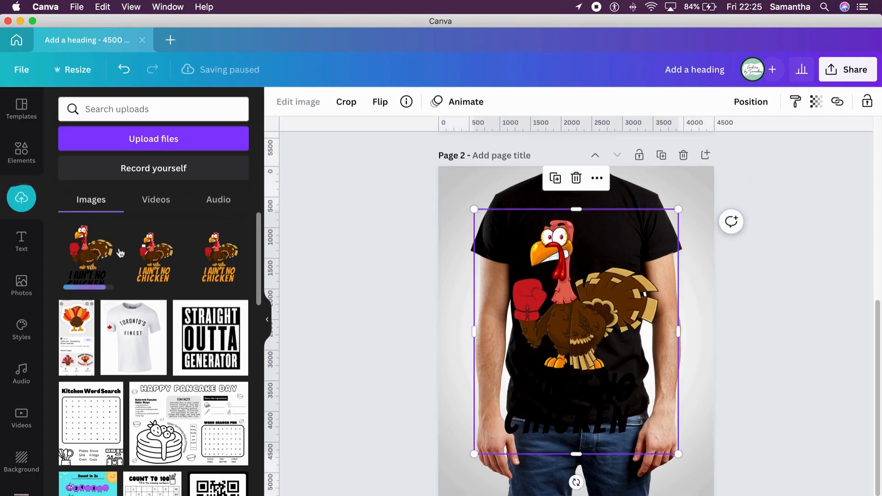
Step: Delete the black T-shirt photo from page 2 and search the photo elements for "t-shirt white"
left_click(666, 183)
key("Delete")
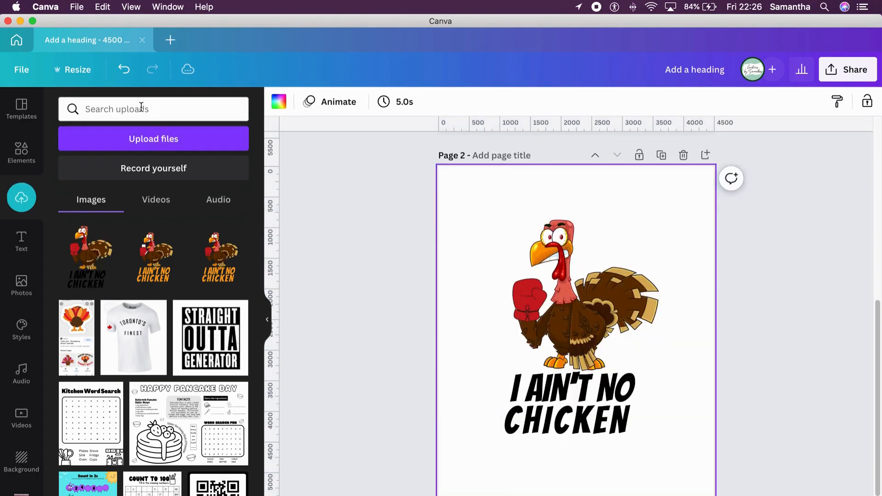
left_click(21, 149)
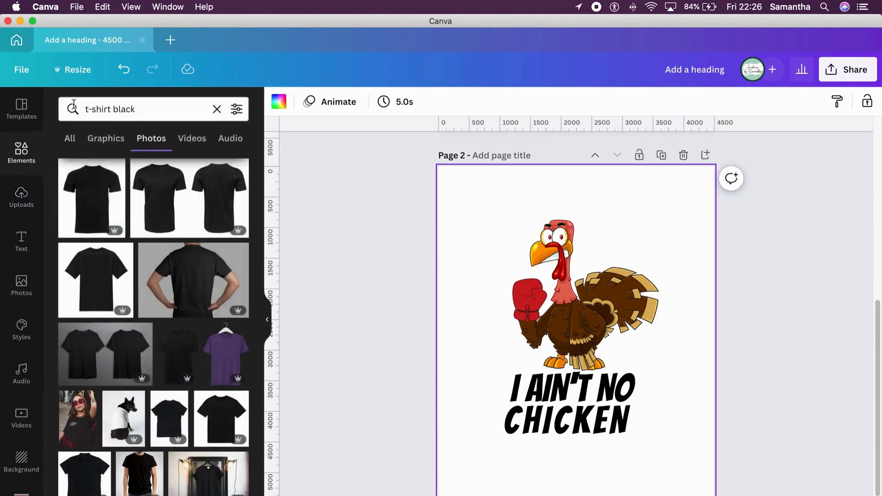
double_click(128, 109)
type("white")
key("Return")
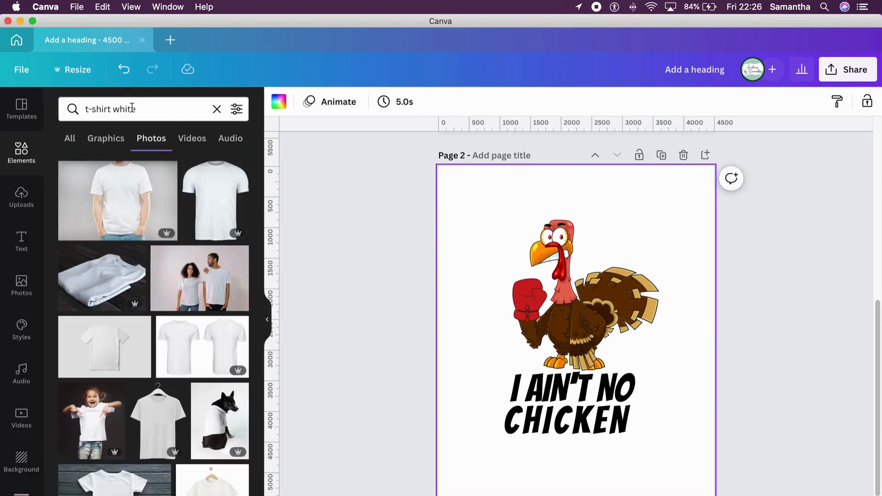
Step: Add the photo of a man in a white T-shirt to page 2 and enlarge it to fill the page
left_click(112, 207)
left_click_drag(597, 326, 566, 234)
left_click_drag(660, 308, 713, 349)
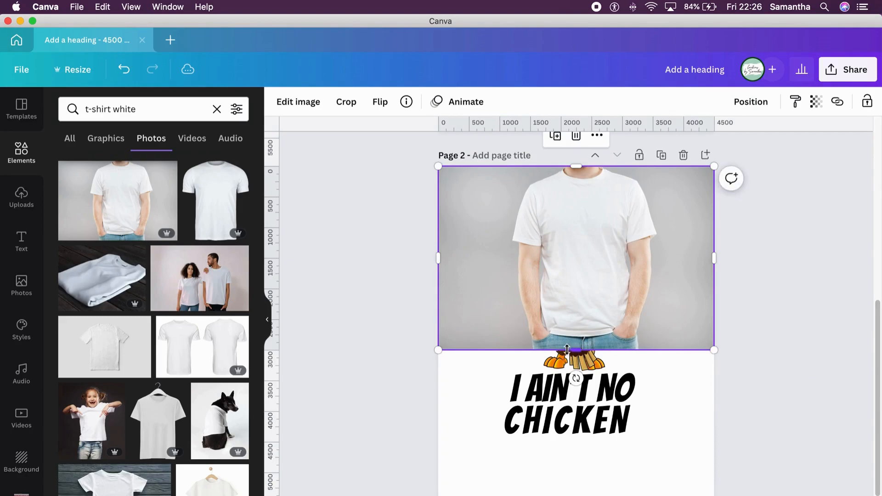
left_click_drag(577, 354, 580, 491)
Step: Send the white T-shirt photo behind the turkey design, then shrink the design and centre it on the shirt's chest
left_click(753, 105)
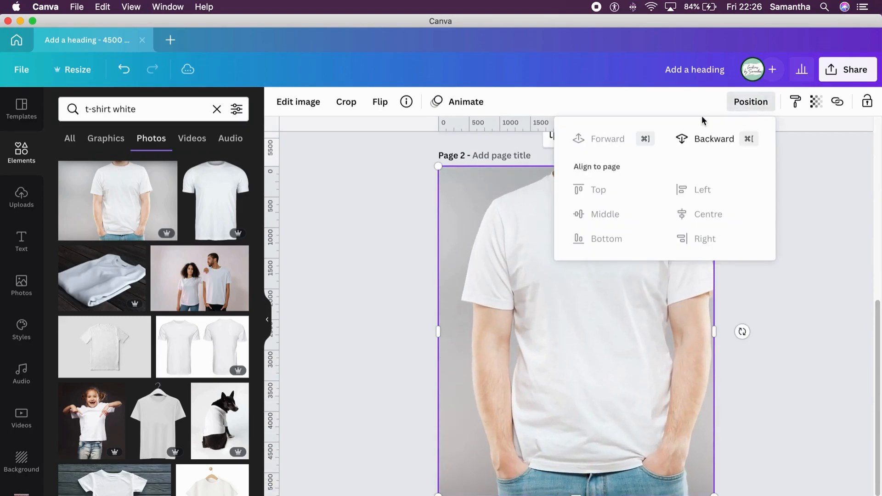
left_click(682, 139)
left_click(793, 317)
left_click(634, 333)
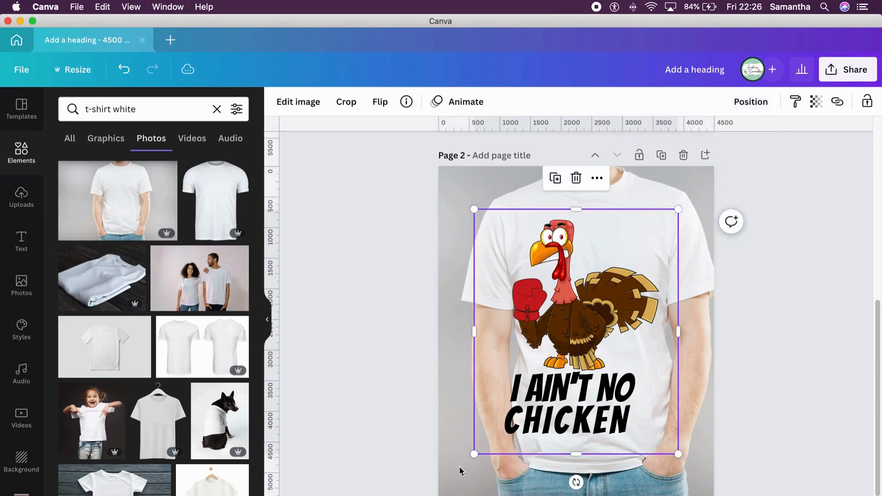
left_click_drag(476, 456, 547, 375)
left_click_drag(618, 304, 607, 306)
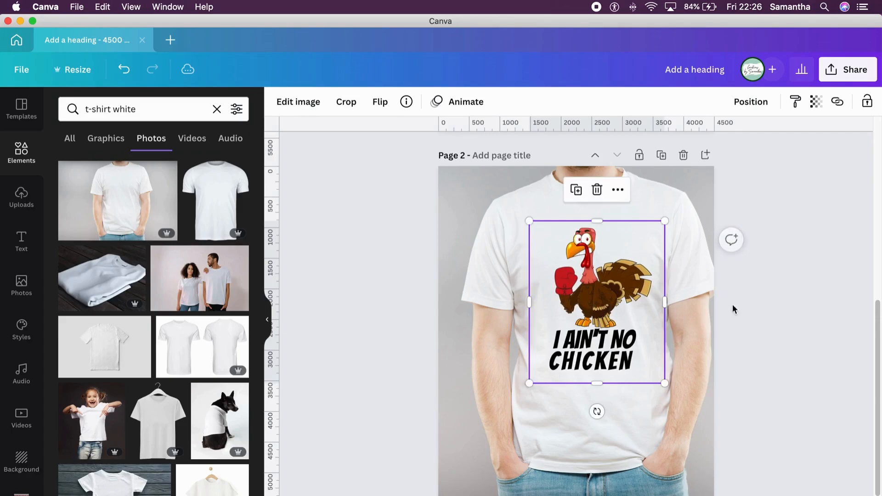
left_click(775, 298)
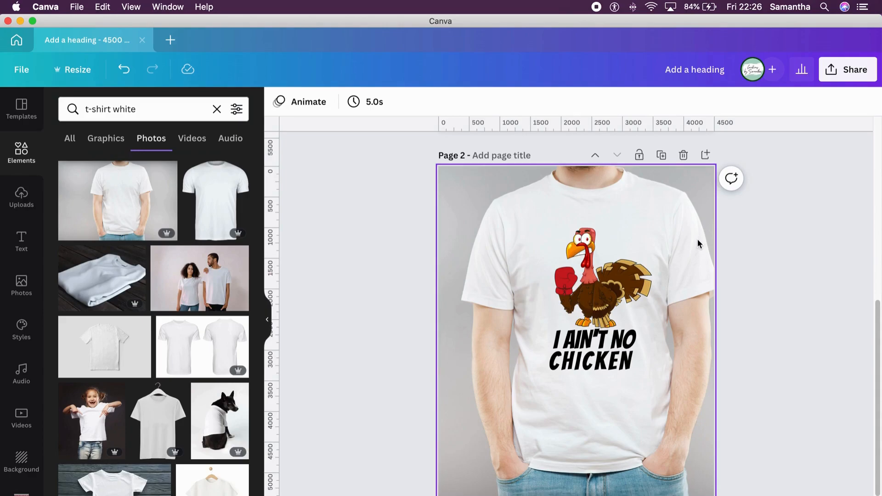
Step: Undo the white T-shirt changes until the original black T-shirt photo is back behind the turkey design
left_click(677, 216)
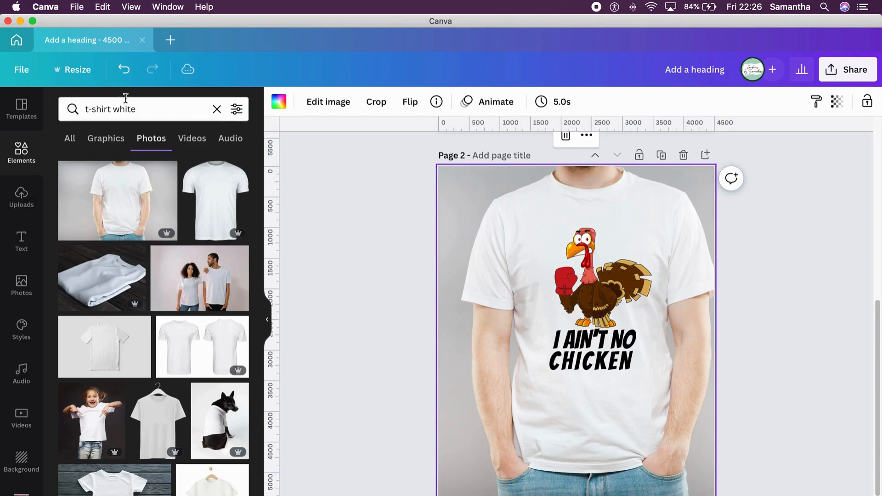
left_click(120, 70)
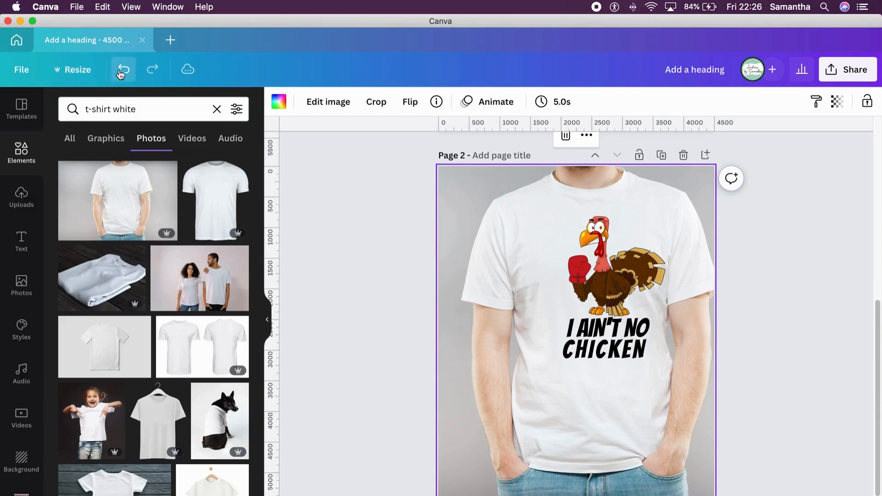
left_click(121, 71)
left_click(122, 73)
left_click(122, 73)
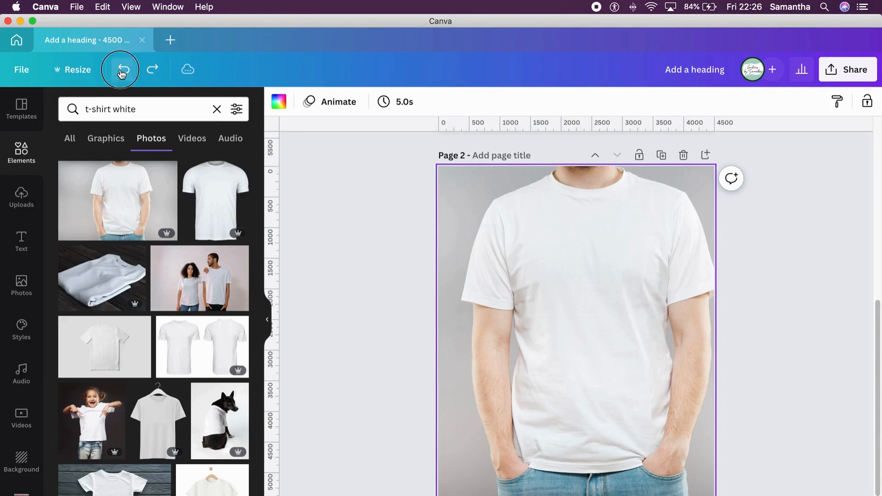
left_click(122, 72)
left_click(121, 72)
left_click(121, 73)
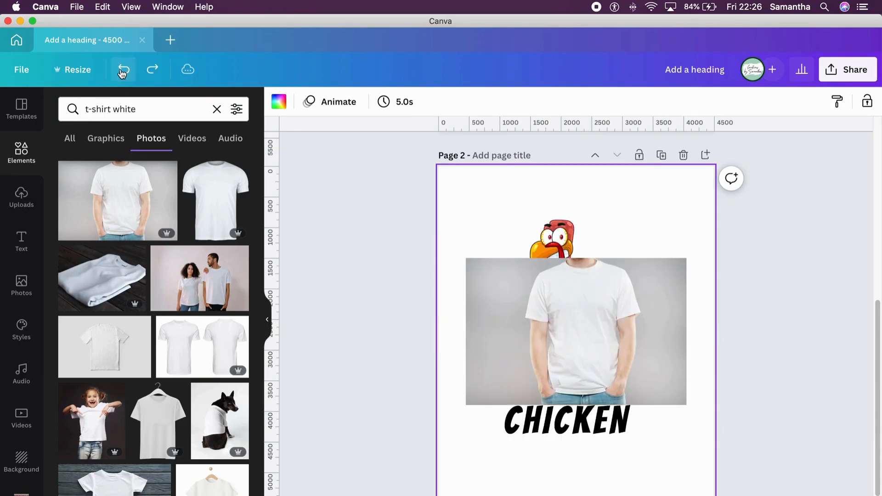
left_click(122, 73)
left_click(121, 73)
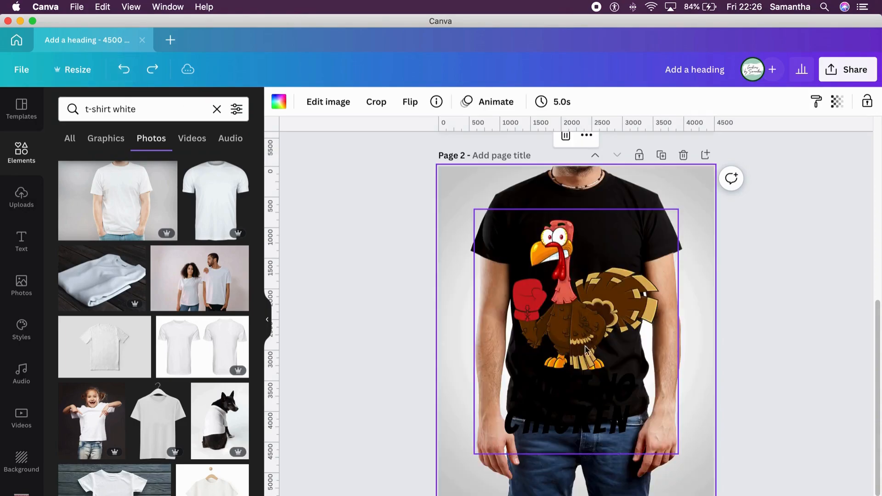
Step: Move the turkey design slightly up and to the right on the black T-shirt, then return to page 1
left_click_drag(611, 317, 631, 301)
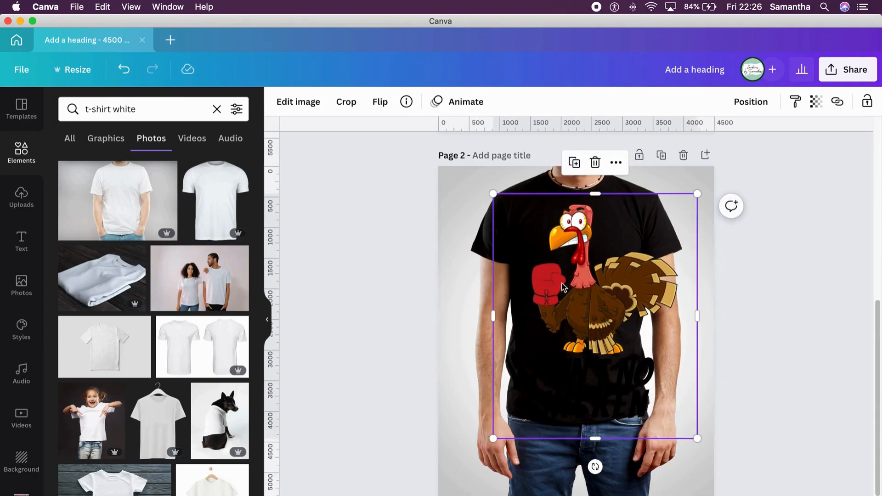
left_click(780, 343)
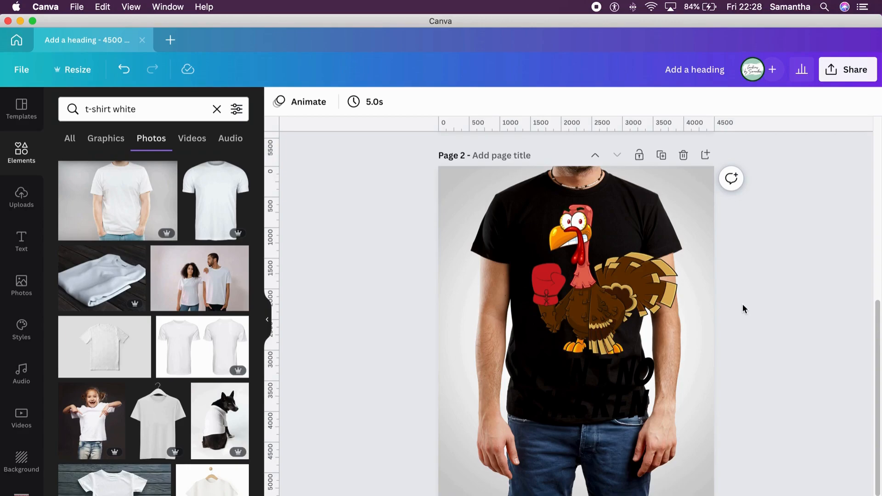
scroll(713, 279, "up", 5)
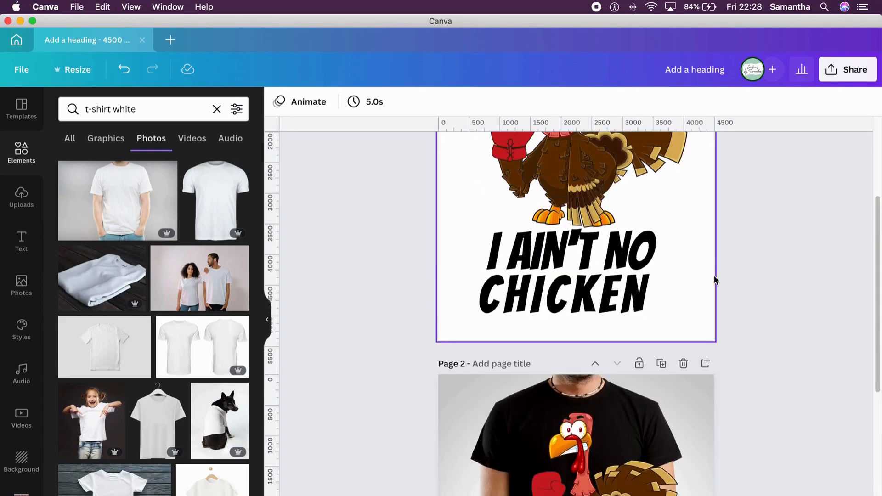
scroll(714, 279, "up", 4)
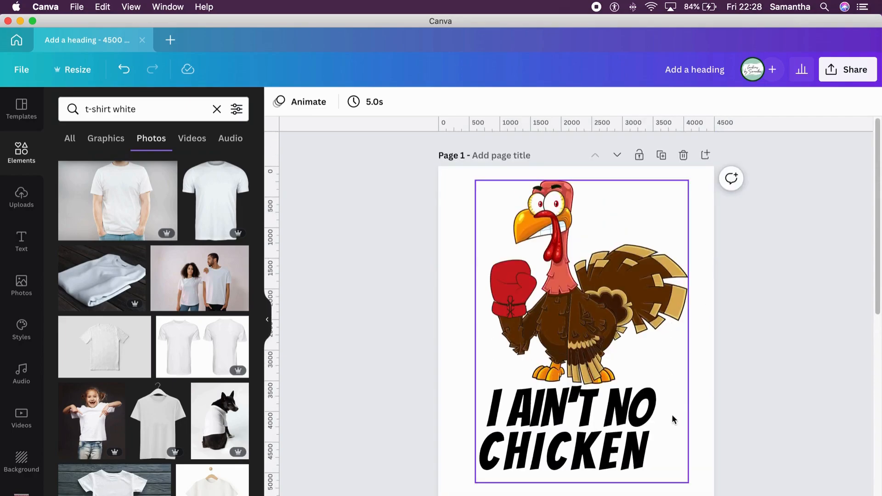